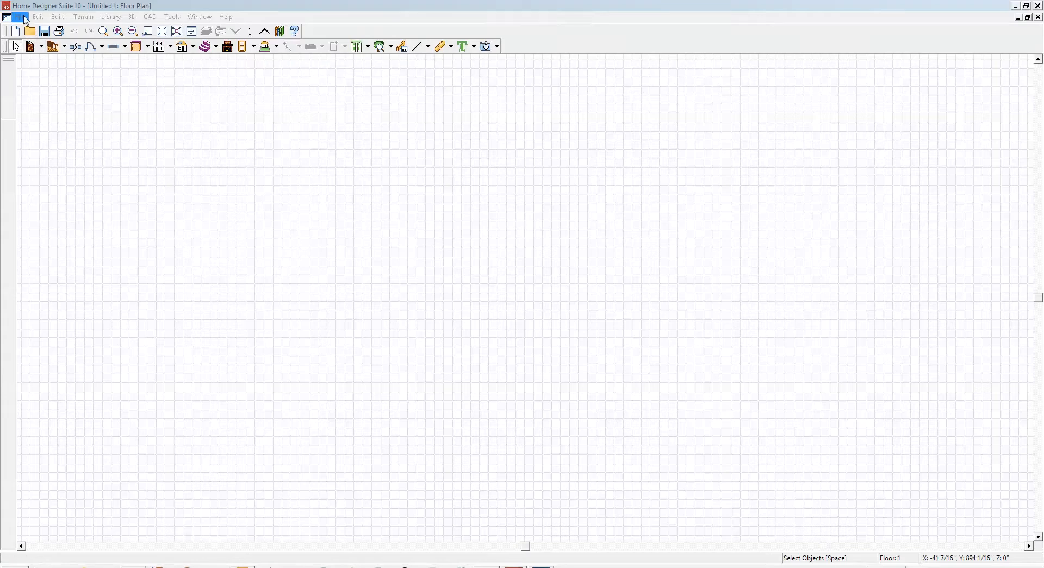
# - Set the default exterior wall type to Siding-4 in the plan's default settings
pyautogui.click(25, 19)
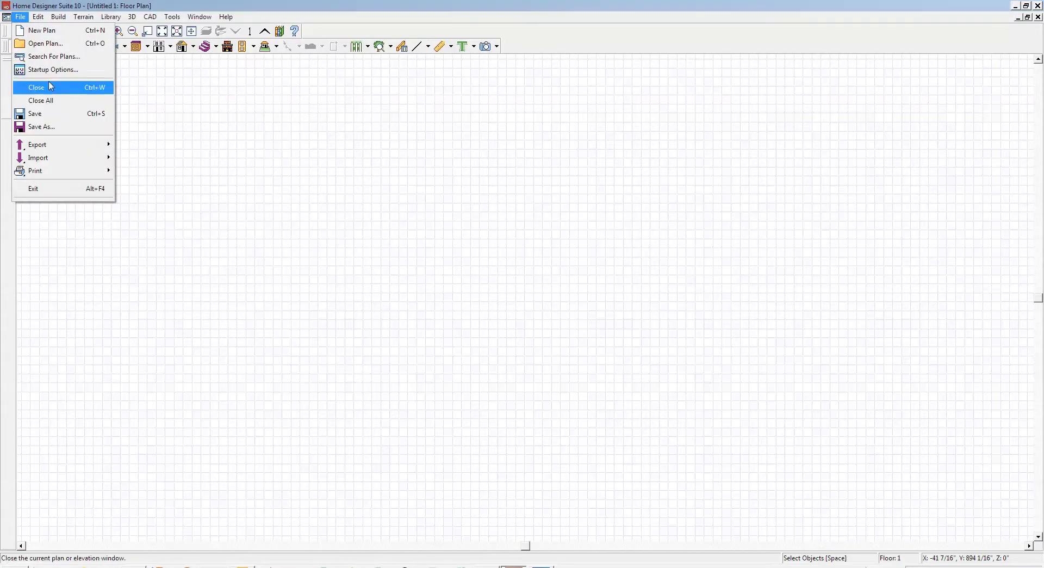
pyautogui.moveTo(43, 19)
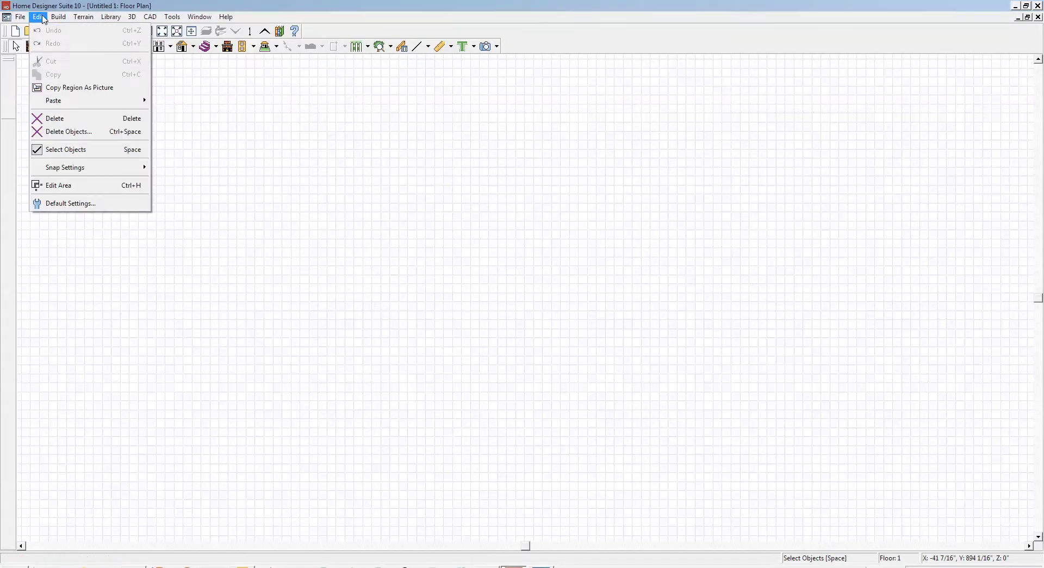
pyautogui.click(81, 204)
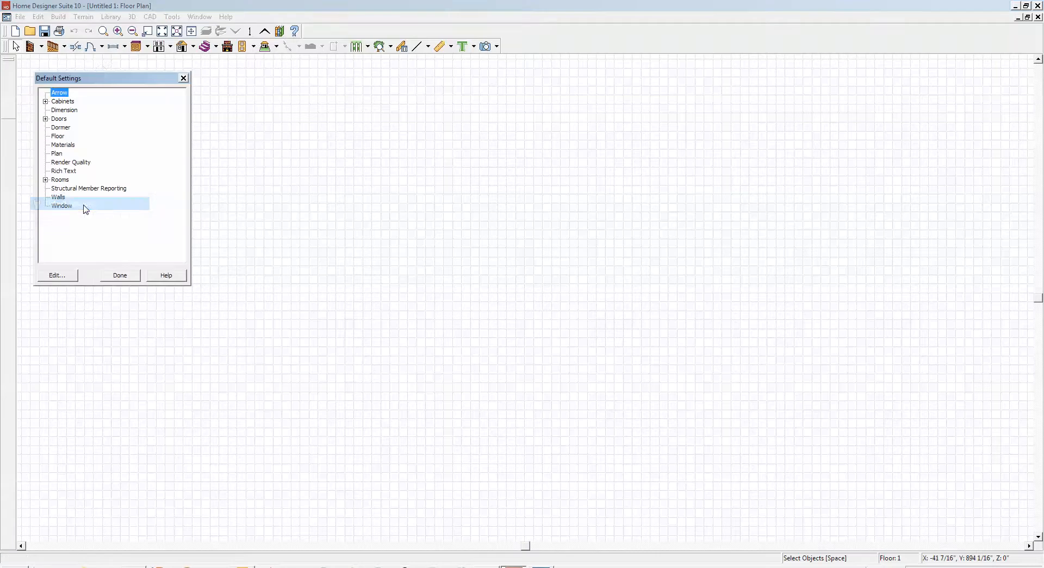
pyautogui.moveTo(104, 81); pyautogui.dragTo(449, 117)
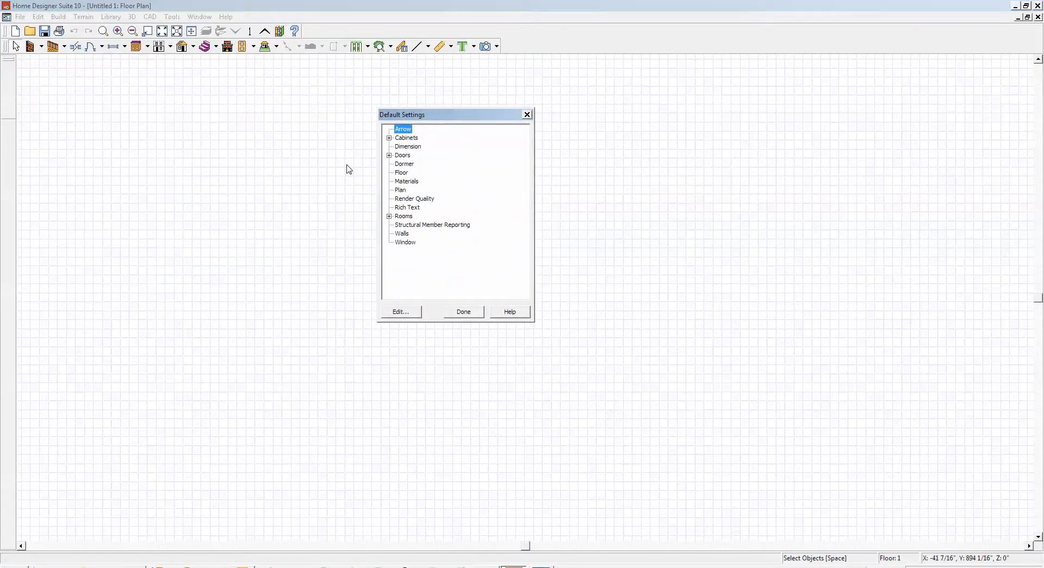
pyautogui.click(403, 234)
pyautogui.click(401, 311)
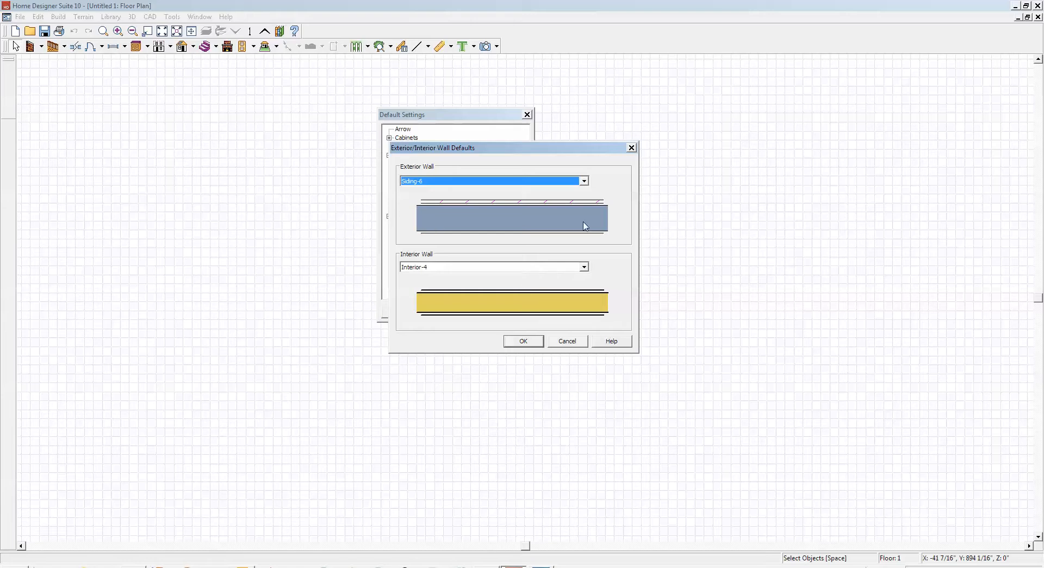
pyautogui.click(585, 181)
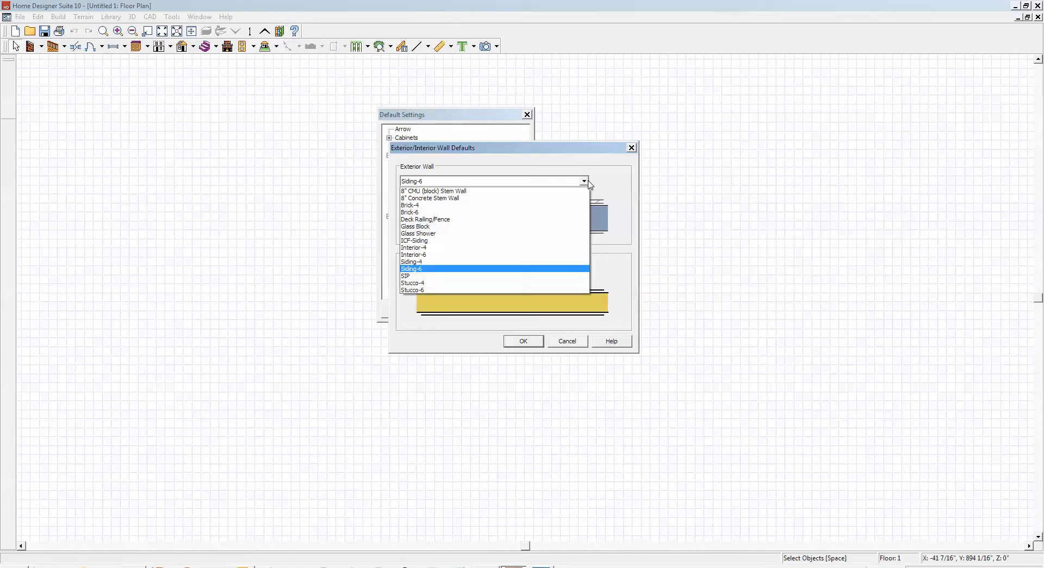
pyautogui.click(433, 262)
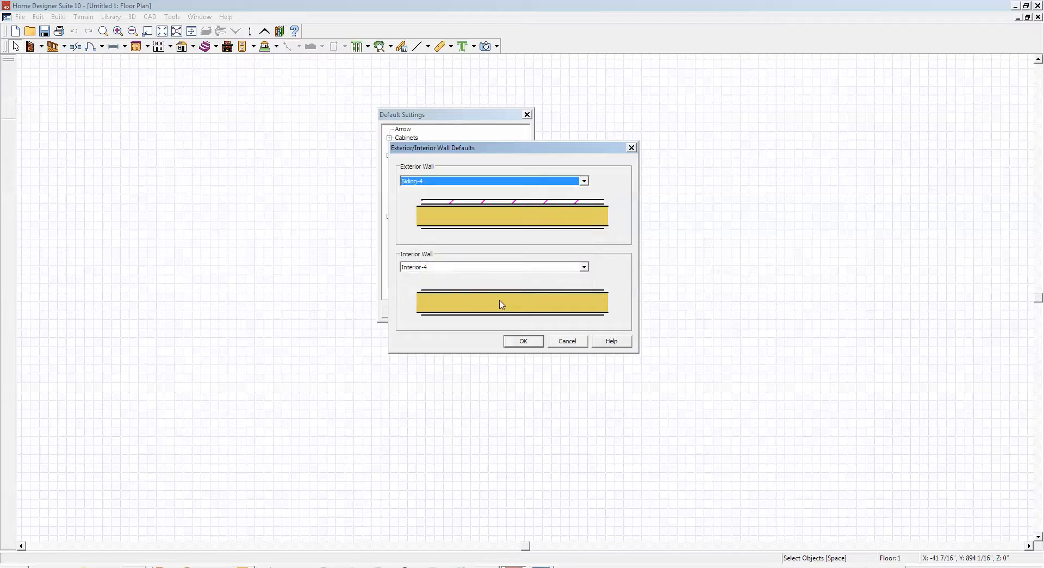
pyautogui.click(524, 341)
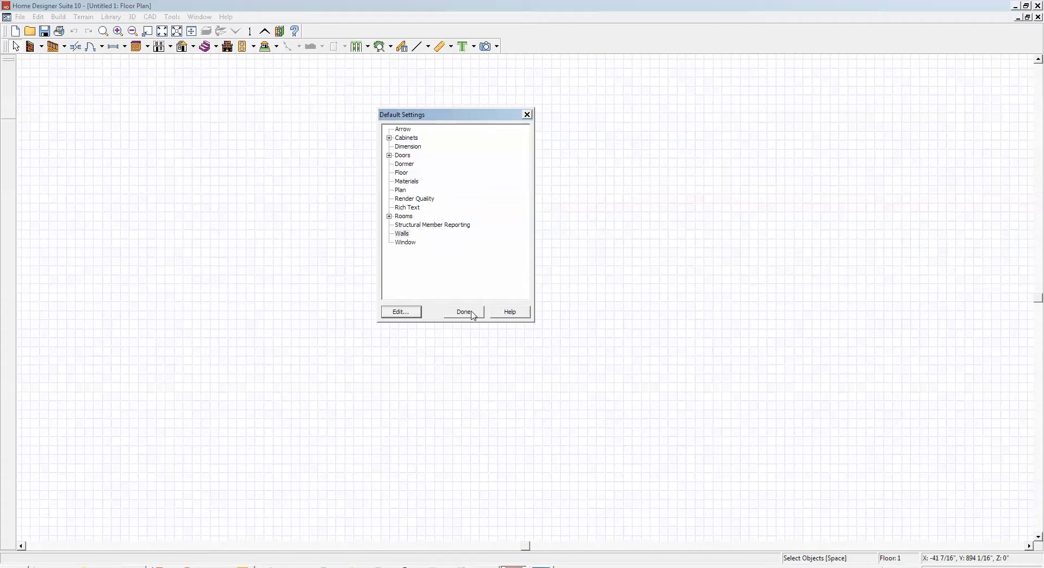
# - Set the Floor 1 default finished ceiling height to 96 inches and finish editing the default settings
pyautogui.click(402, 173)
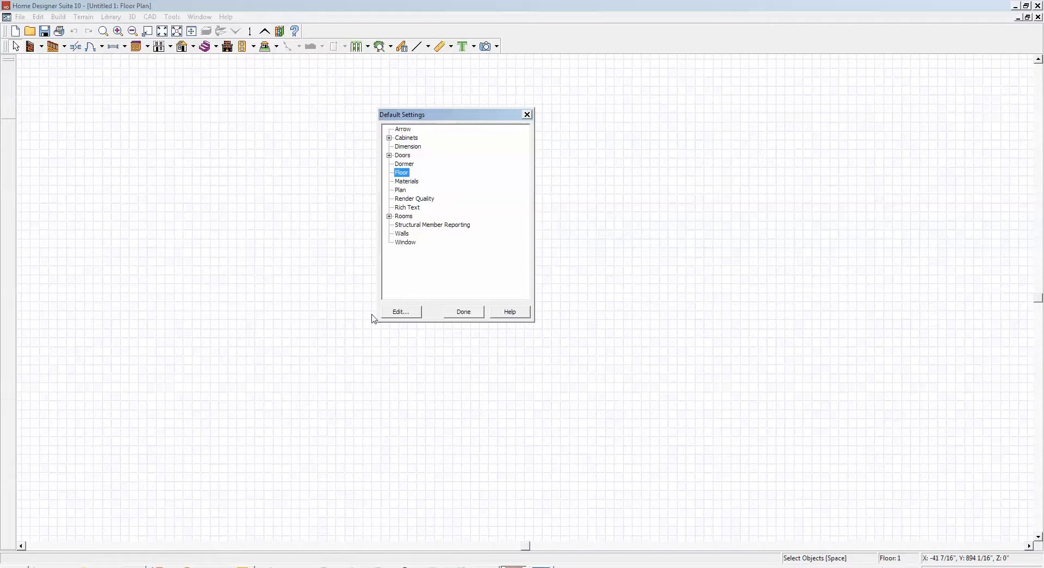
pyautogui.click(402, 312)
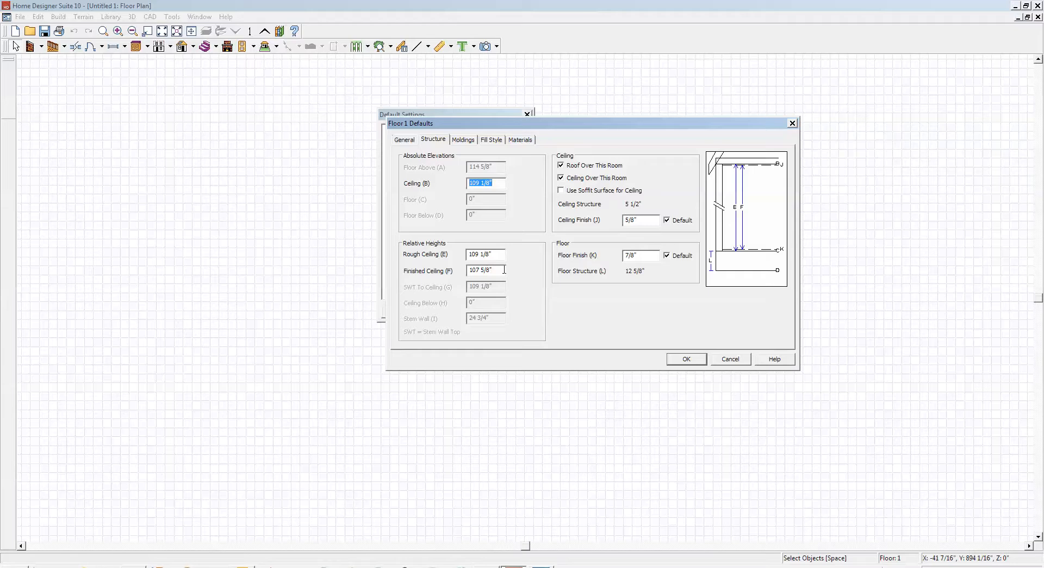
pyautogui.moveTo(504, 269); pyautogui.dragTo(474, 271)
pyautogui.write('96')
pyautogui.press('Tab')
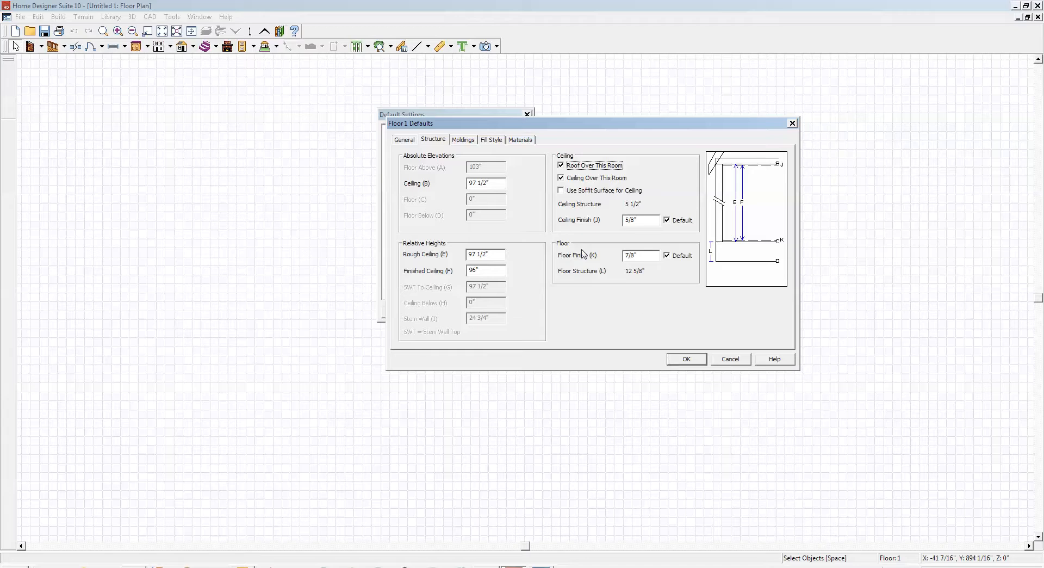
pyautogui.click(686, 359)
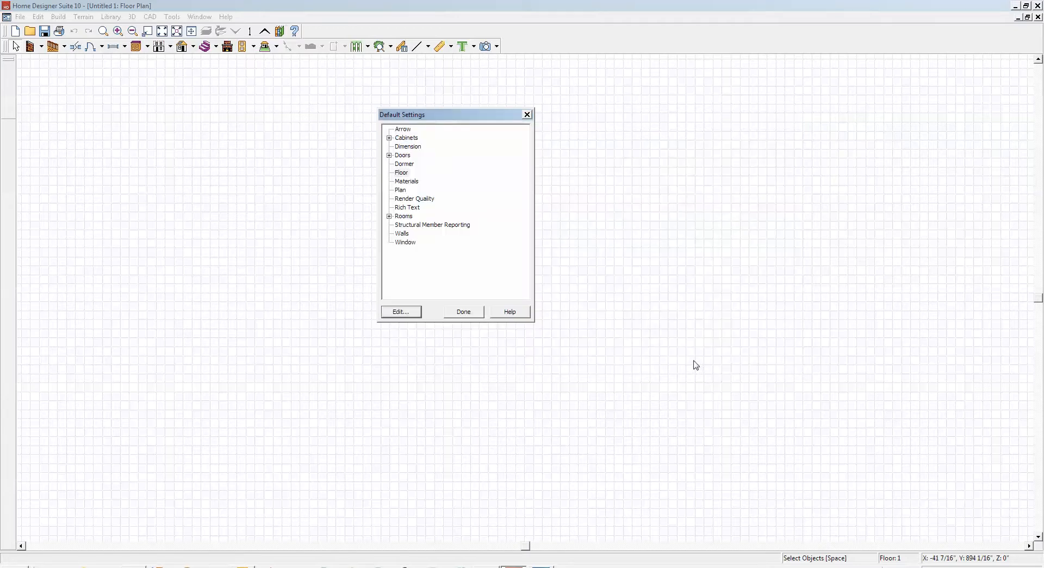
pyautogui.click(461, 310)
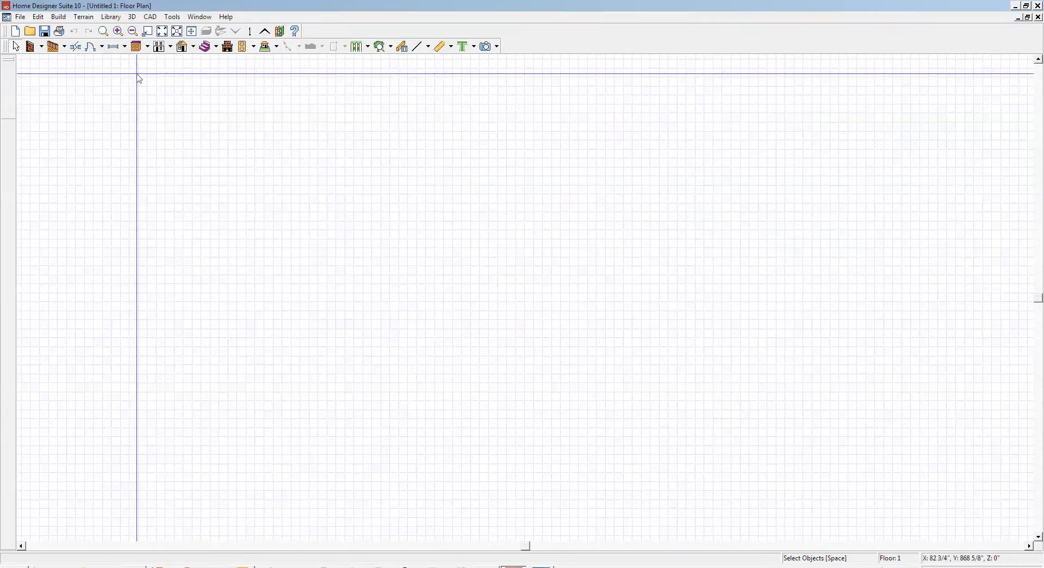
# - Draw a closed rectangle of straight exterior walls near the middle of the plan, enclosing about 494 sq ft
pyautogui.click(35, 48)
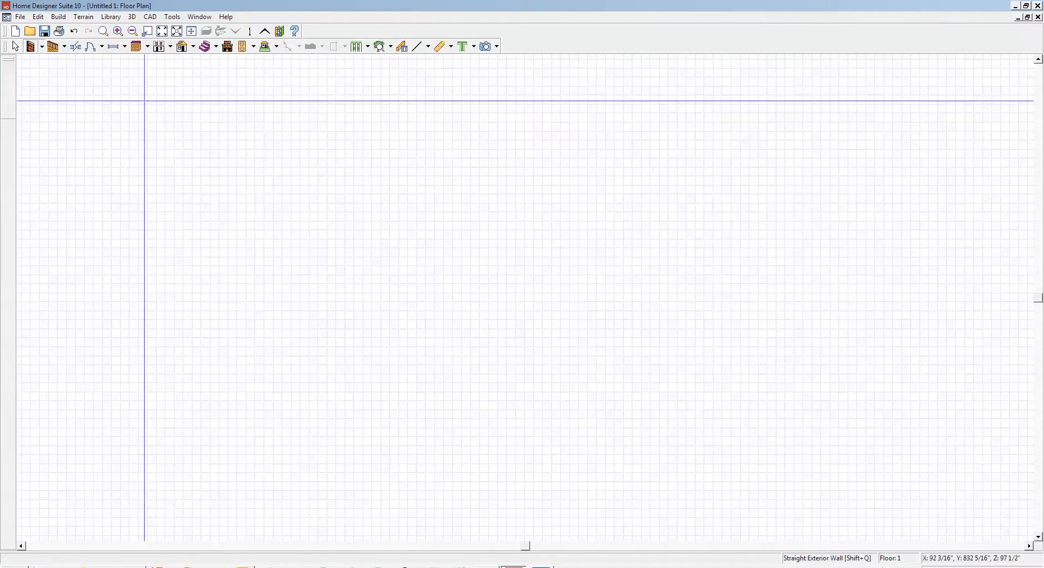
pyautogui.moveTo(323, 211)
pyautogui.mouseDown()
pyautogui.moveTo(558, 211)
pyautogui.moveTo(559, 373)
pyautogui.moveTo(322, 375)
pyautogui.moveTo(322, 211)
pyautogui.mouseUp()
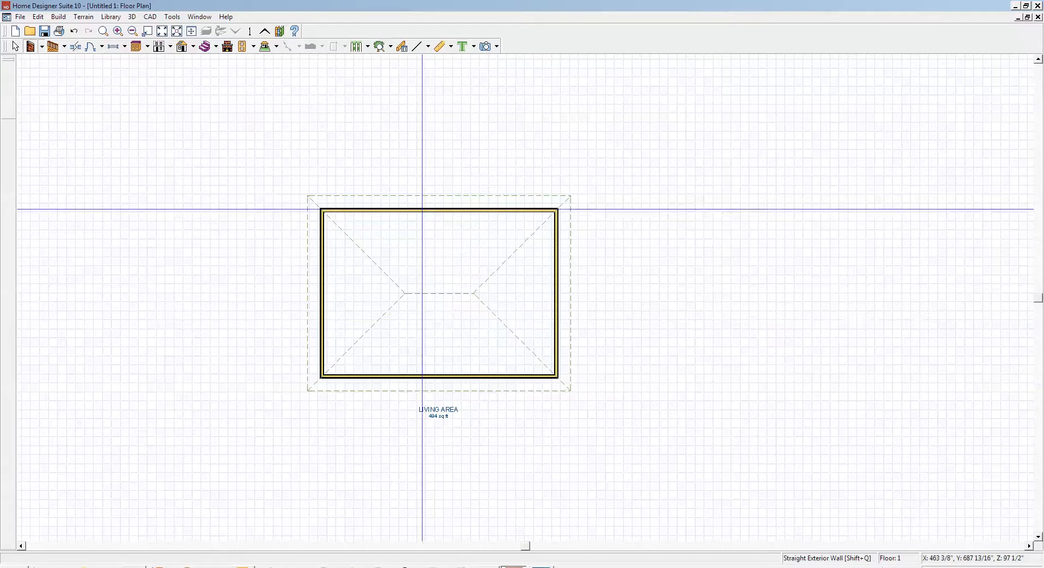
pyautogui.click(187, 52)
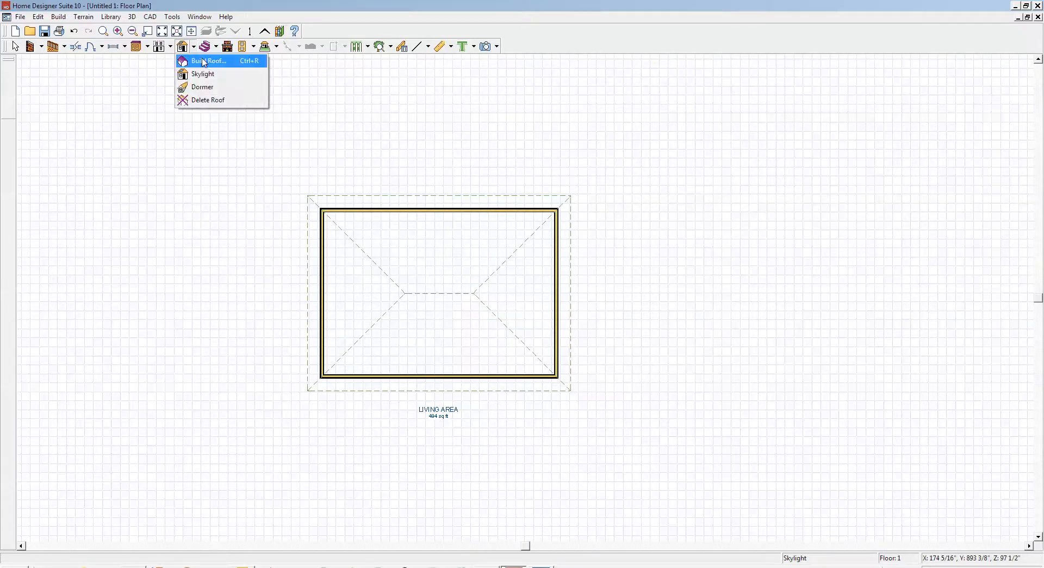
pyautogui.click(200, 61)
pyautogui.moveTo(192, 58); pyautogui.dragTo(810, 113)
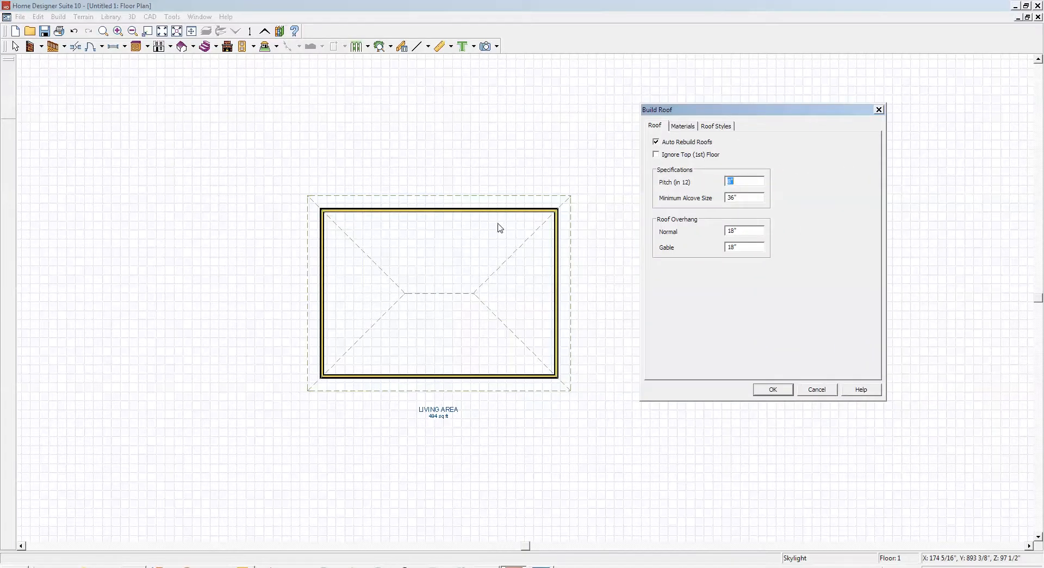
pyautogui.click(827, 389)
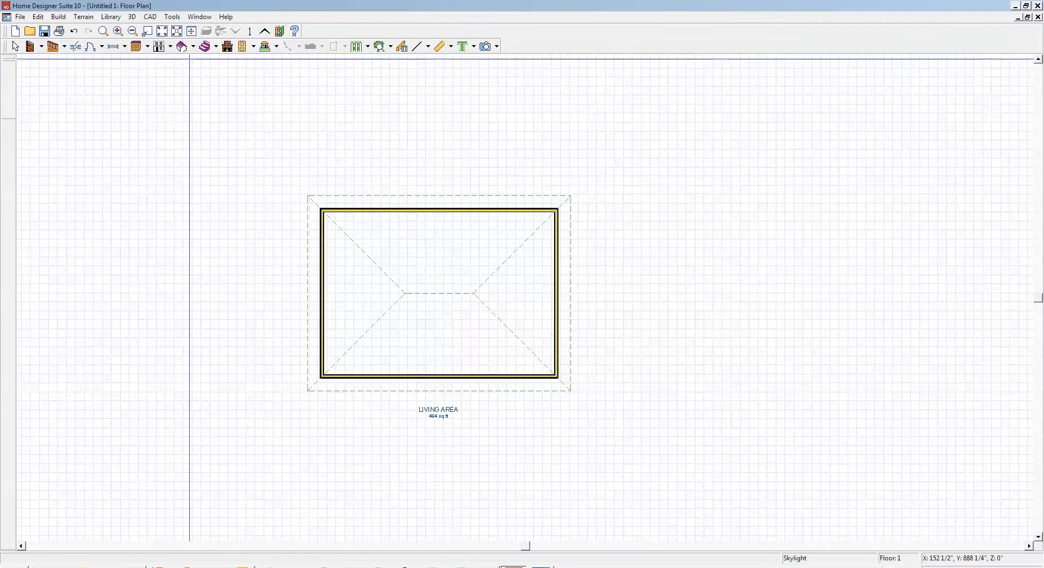
# - Turn off Auto Rebuild Roofs in the Build Roof settings and apply the change
pyautogui.click(193, 47)
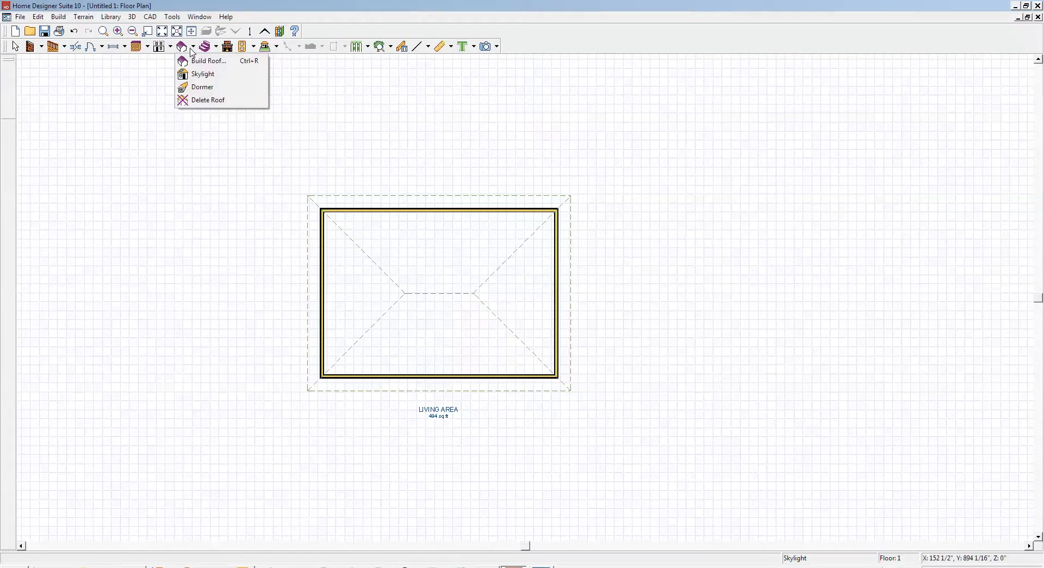
pyautogui.click(204, 60)
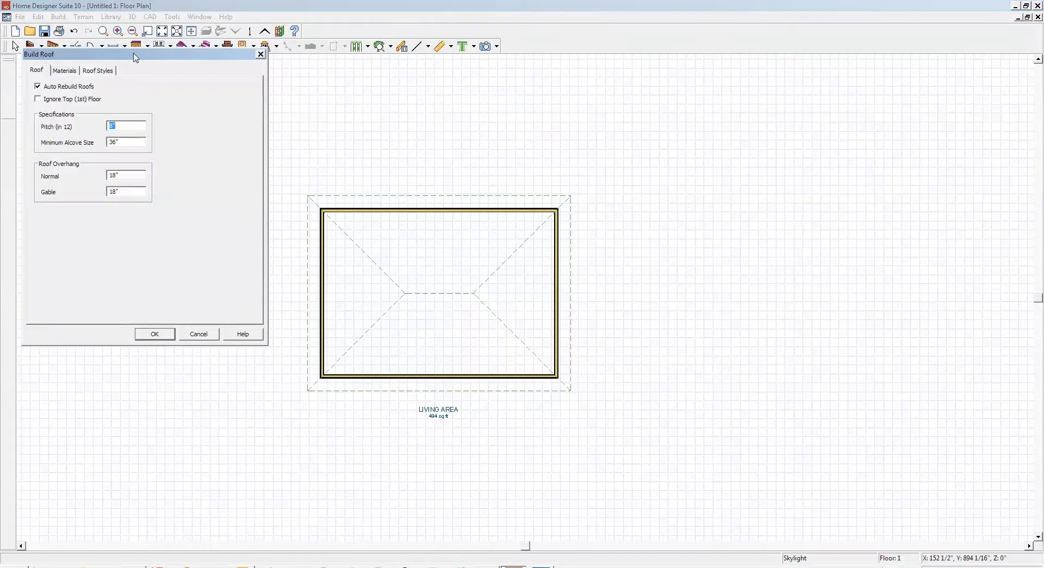
pyautogui.moveTo(136, 57); pyautogui.dragTo(727, 105)
pyautogui.click(661, 135)
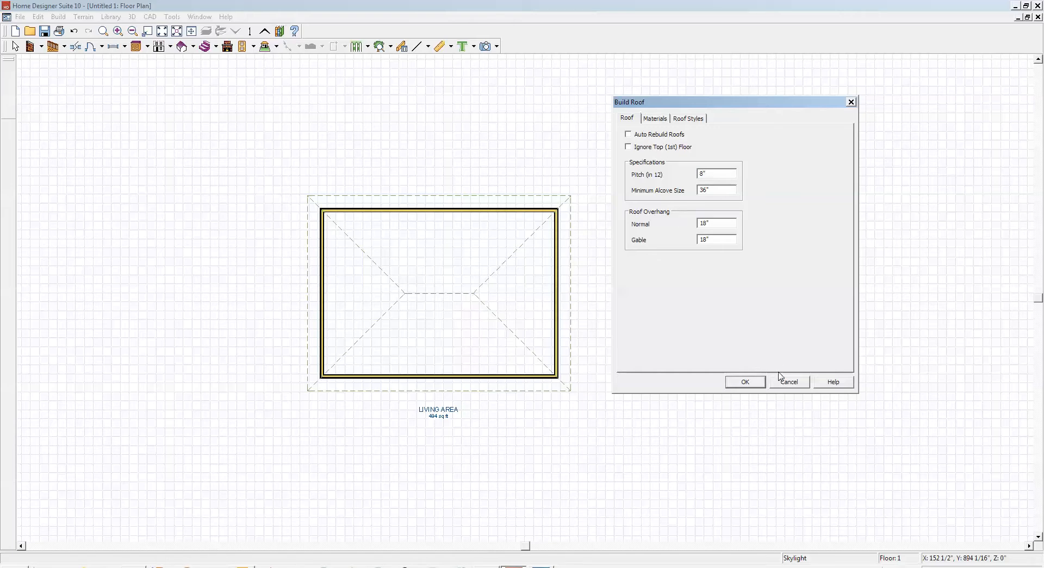
pyautogui.click(744, 384)
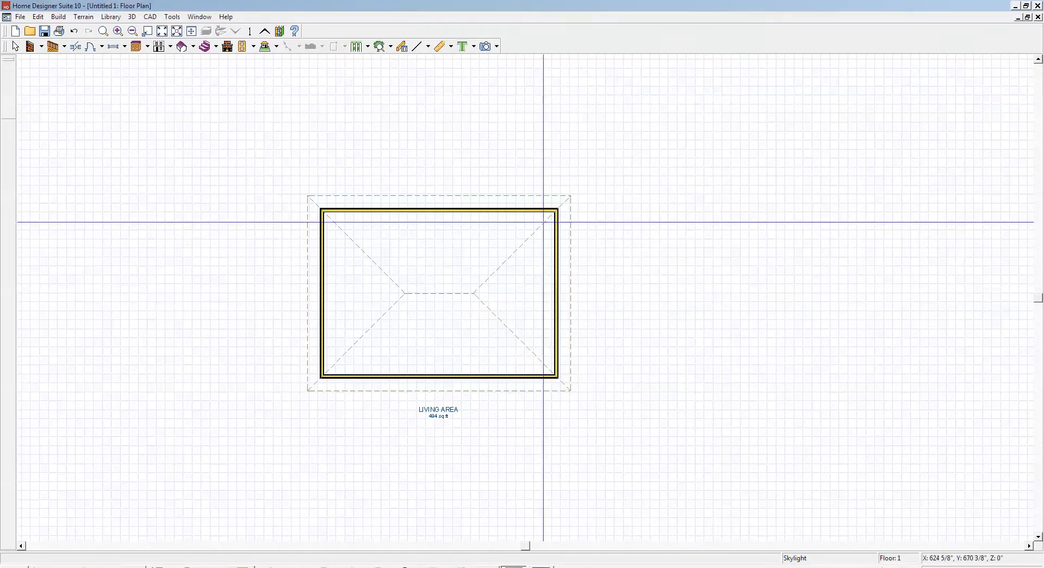
# - Build a second floor derived from the 1st floor plan, without moving the roof up, and accept the Floor 2 defaults
pyautogui.click(59, 17)
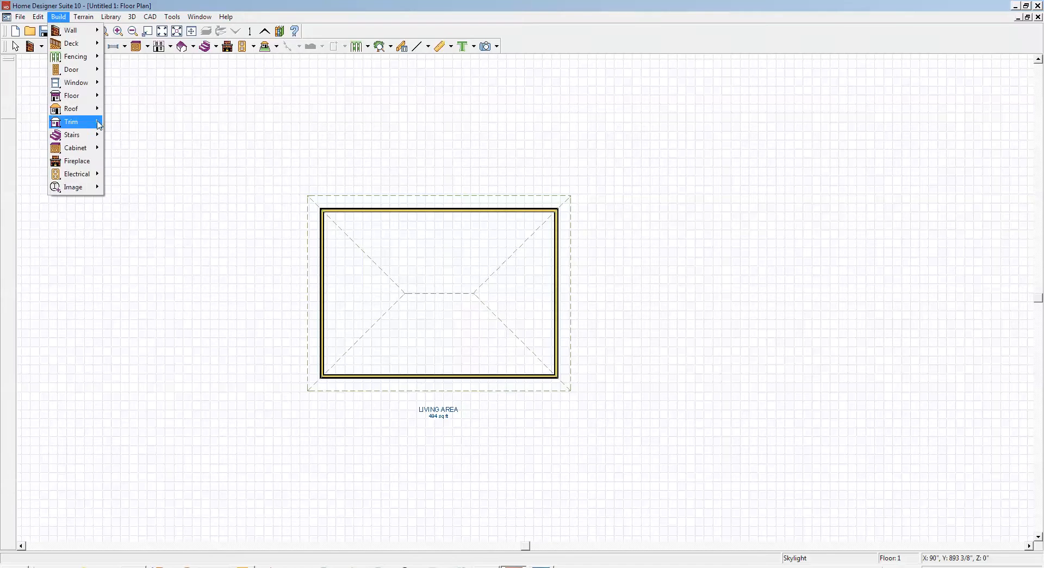
pyautogui.moveTo(88, 98)
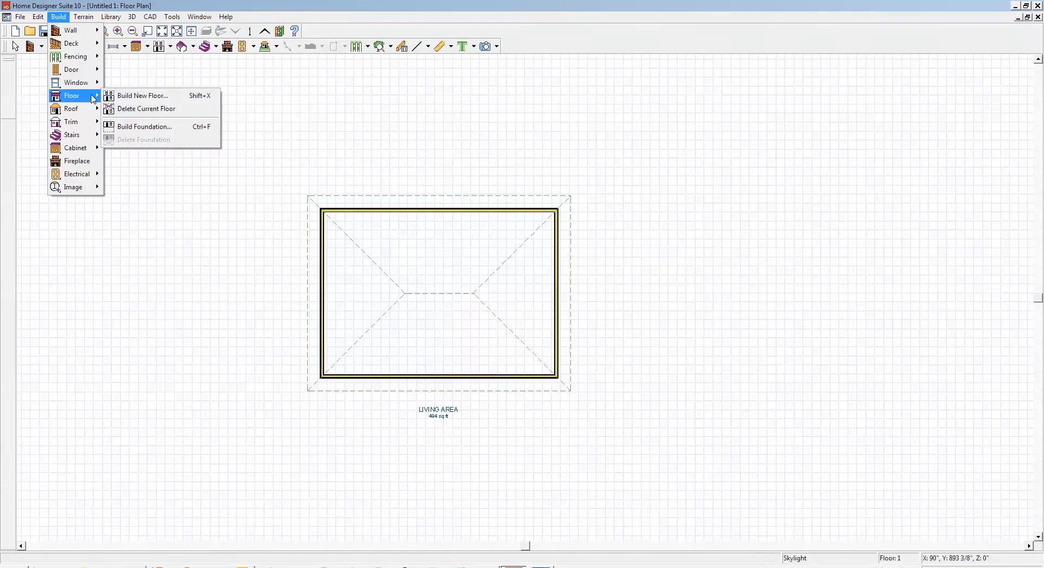
pyautogui.click(136, 97)
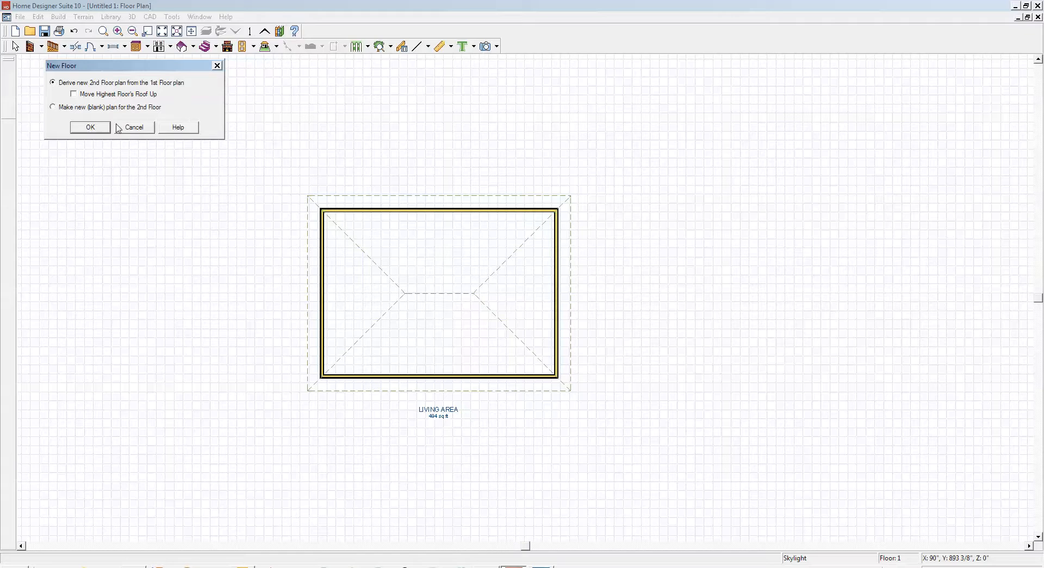
pyautogui.click(84, 129)
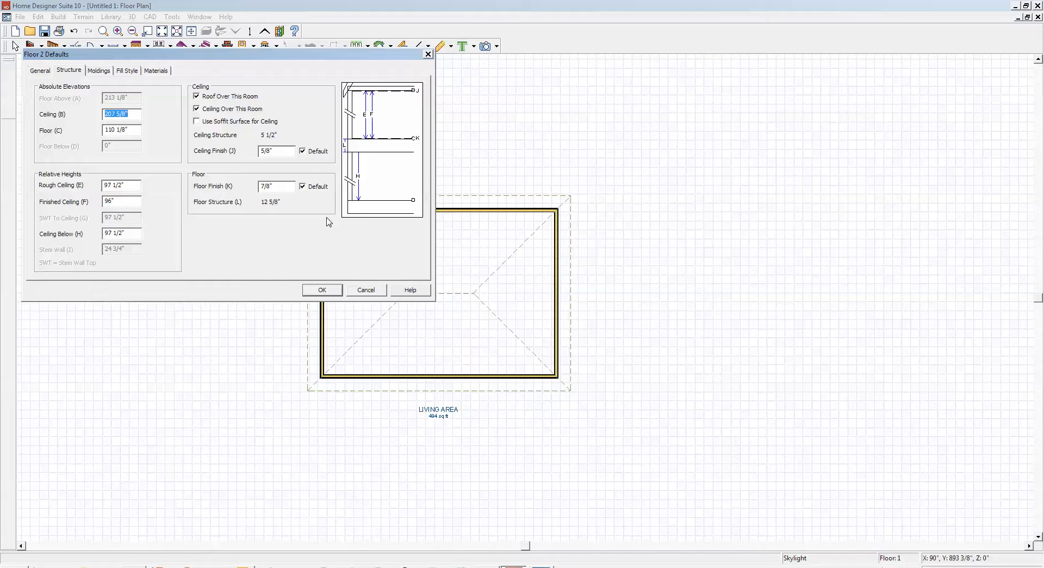
pyautogui.click(325, 290)
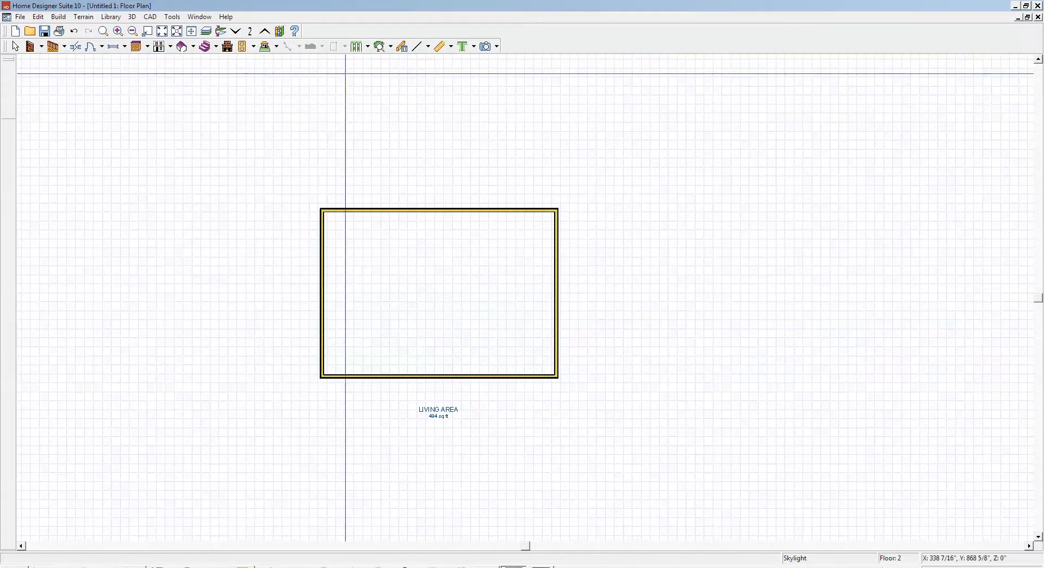
# - Examine the roof and walls from several sides in a Full Overview camera view, and return to the floor plan
pyautogui.click(496, 47)
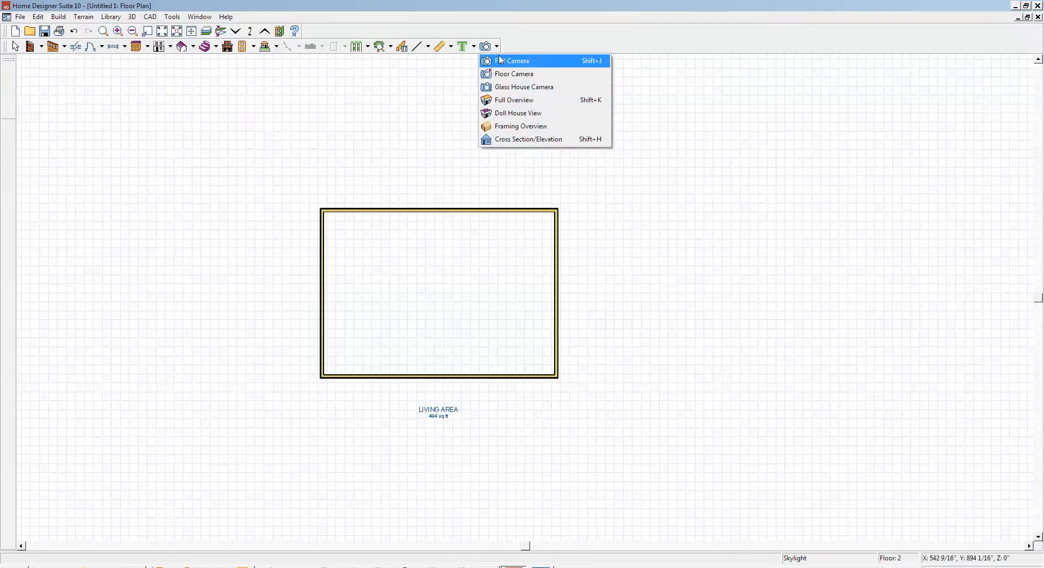
pyautogui.click(507, 101)
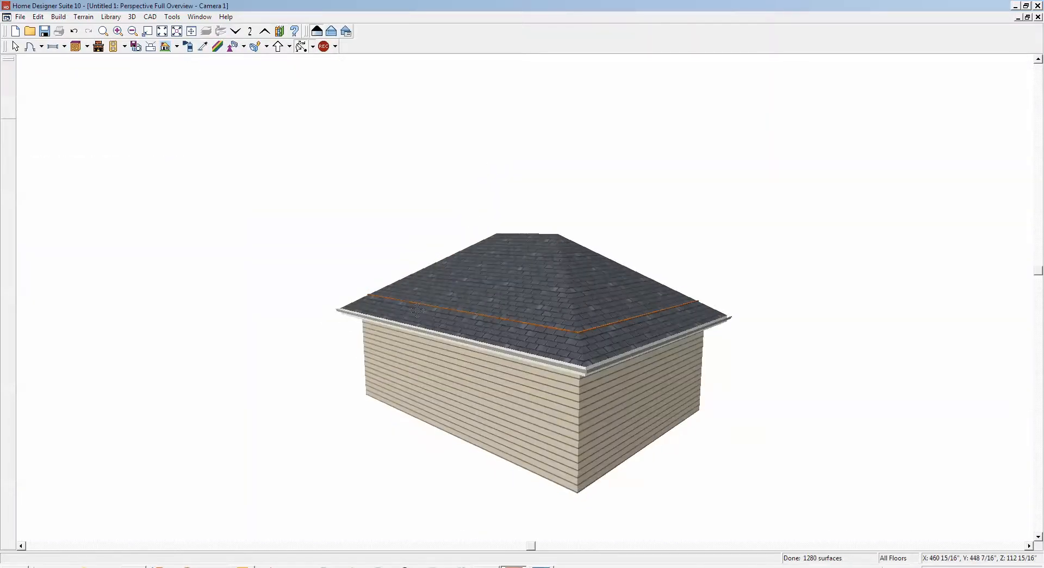
pyautogui.moveTo(433, 342); pyautogui.dragTo(406, 349)
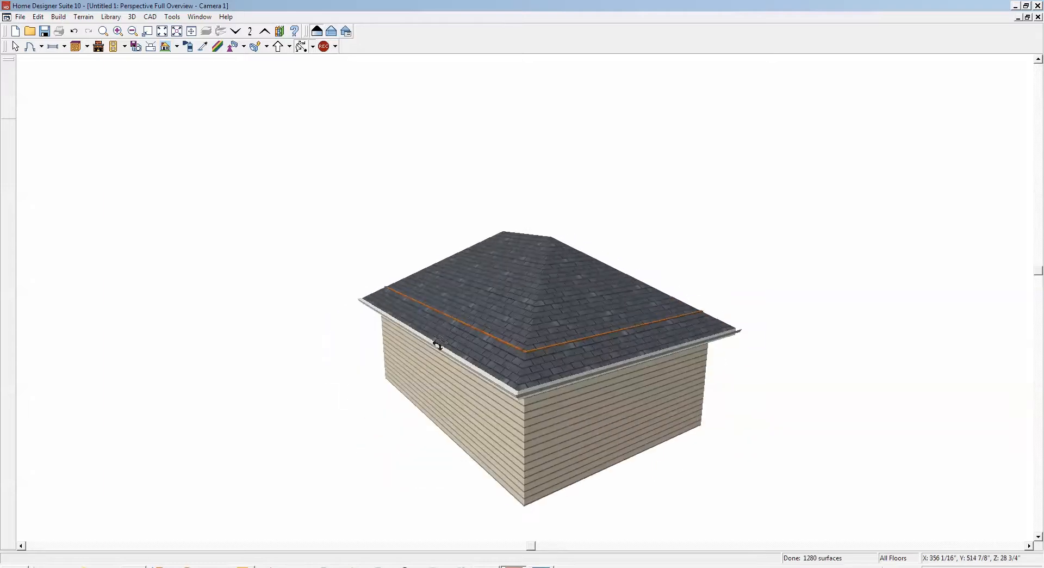
pyautogui.moveTo(666, 307); pyautogui.dragTo(609, 322)
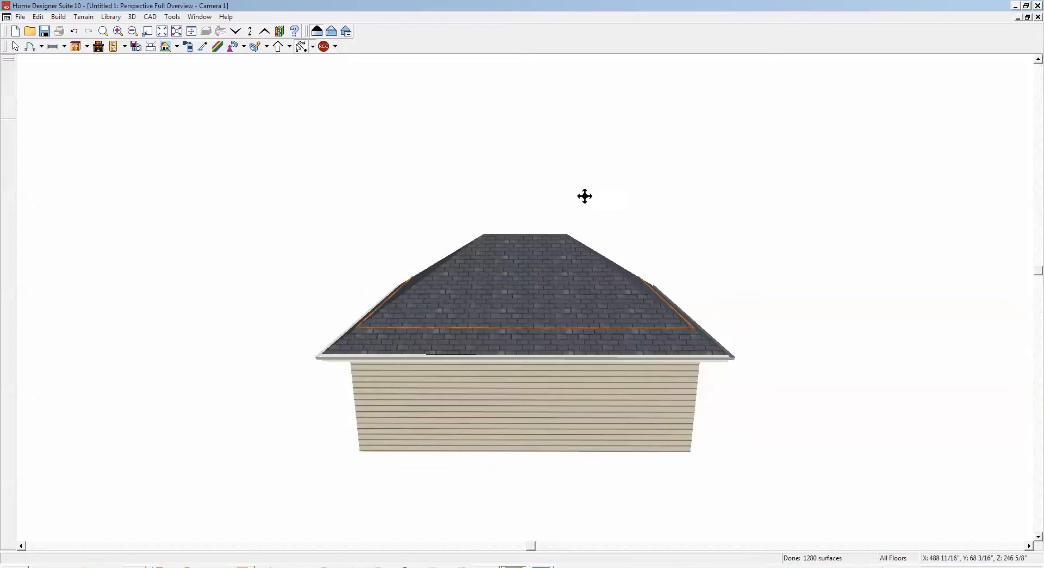
pyautogui.hotkey('ctrl', 'Tab')
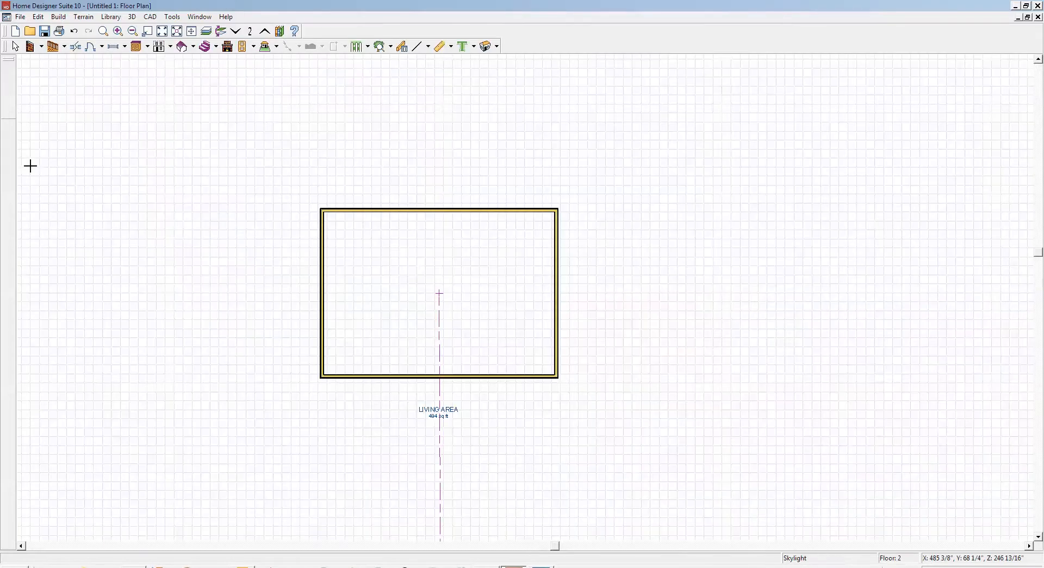
# - Delete the roof on Floor 2 using Delete Objects with the scope set to All Rooms On This Floor and only Roof included
pyautogui.click(38, 17)
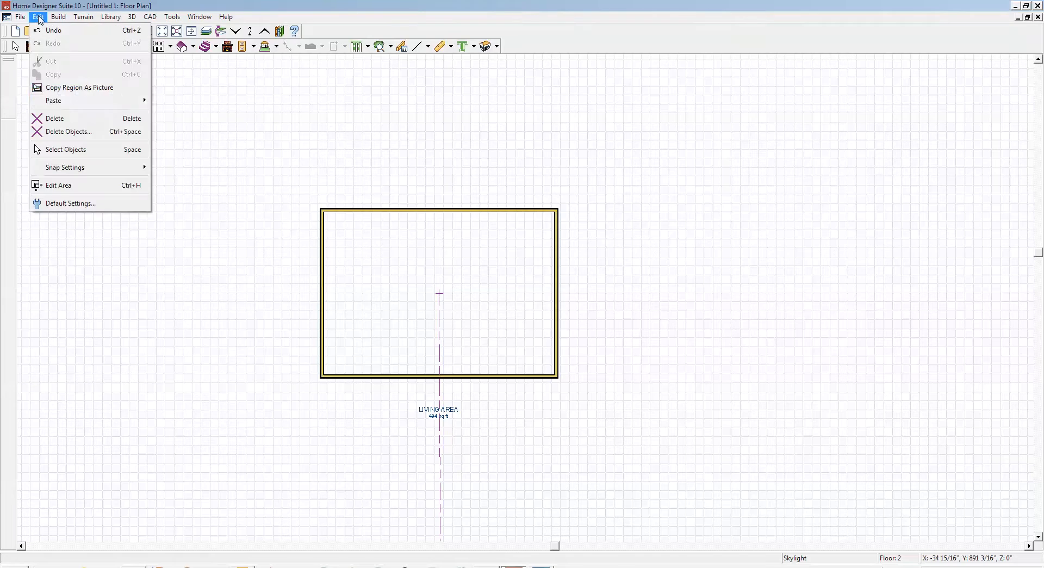
pyautogui.click(84, 133)
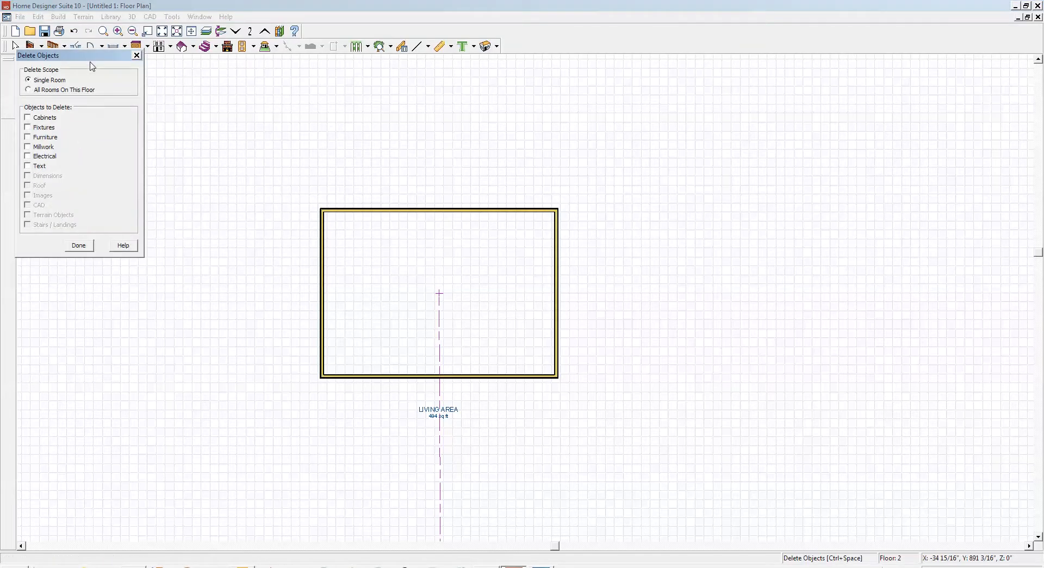
pyautogui.moveTo(91, 63); pyautogui.dragTo(641, 103)
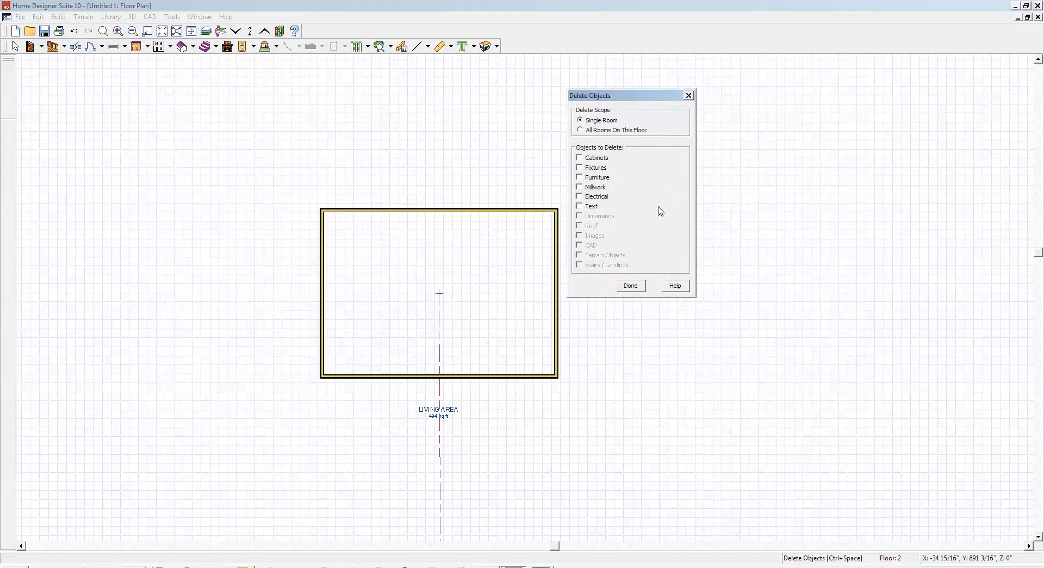
pyautogui.click(594, 132)
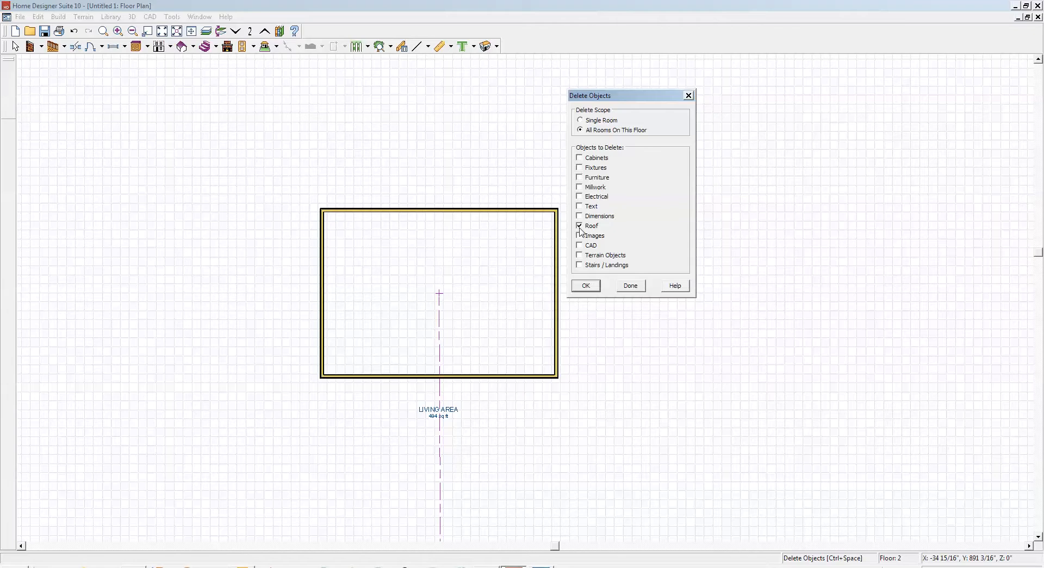
pyautogui.click(586, 286)
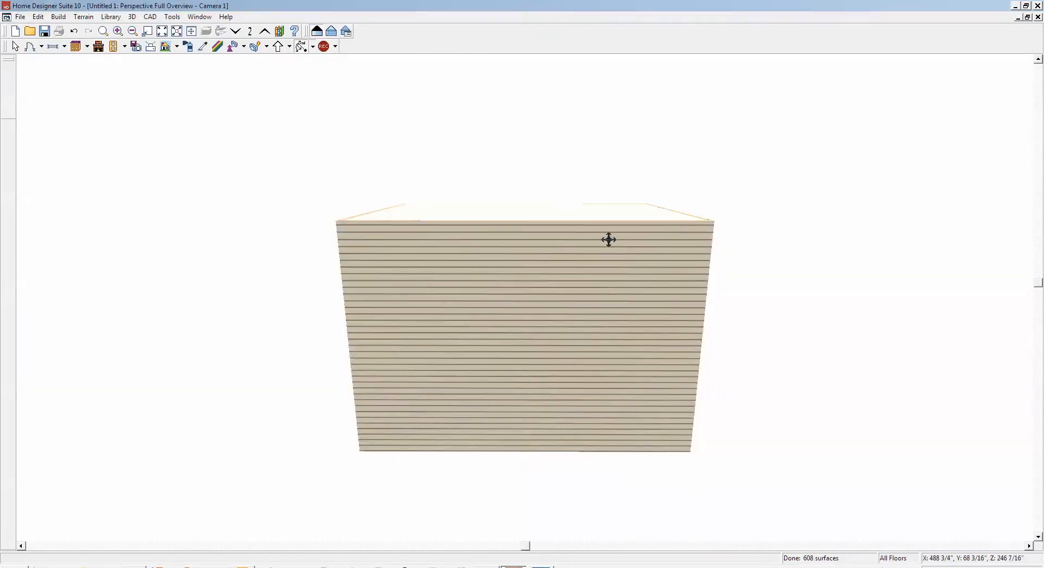
# - Inspect the two-storey walls from several sides in the Full Overview view, and return to the floor plan
pyautogui.moveTo(520, 266); pyautogui.dragTo(415, 266)
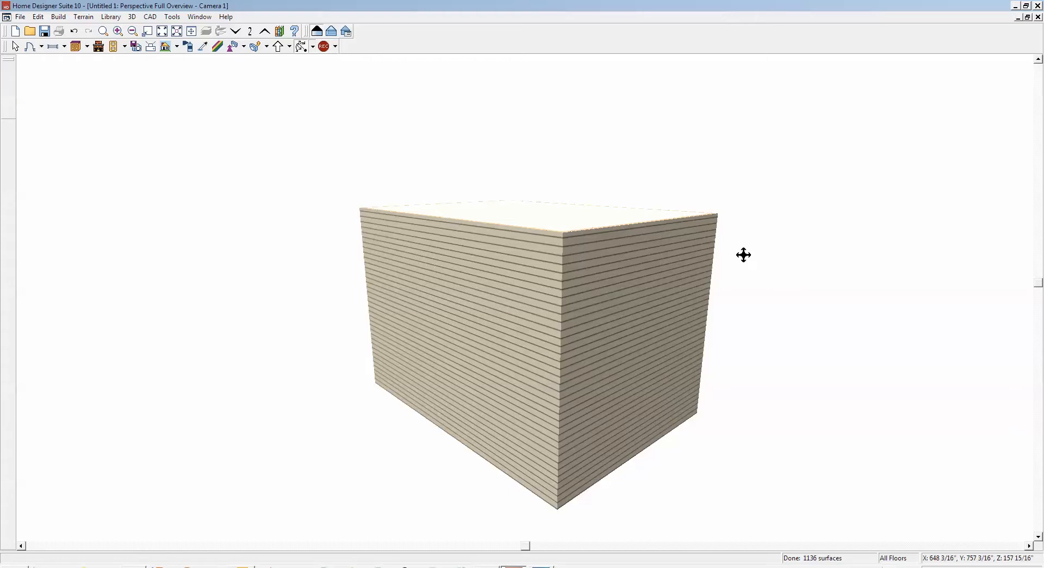
pyautogui.moveTo(541, 360); pyautogui.dragTo(692, 357)
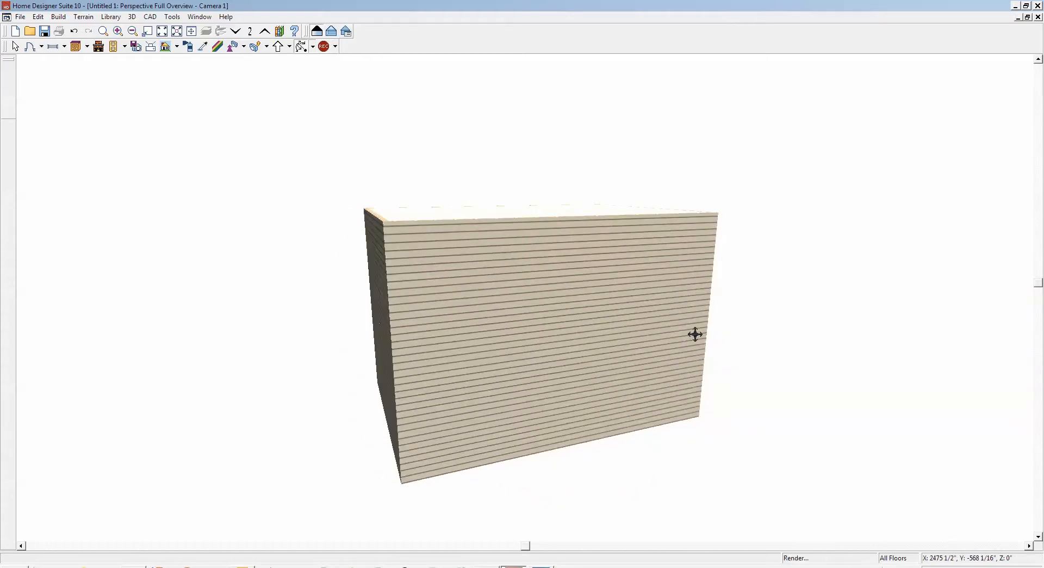
pyautogui.click(1038, 17)
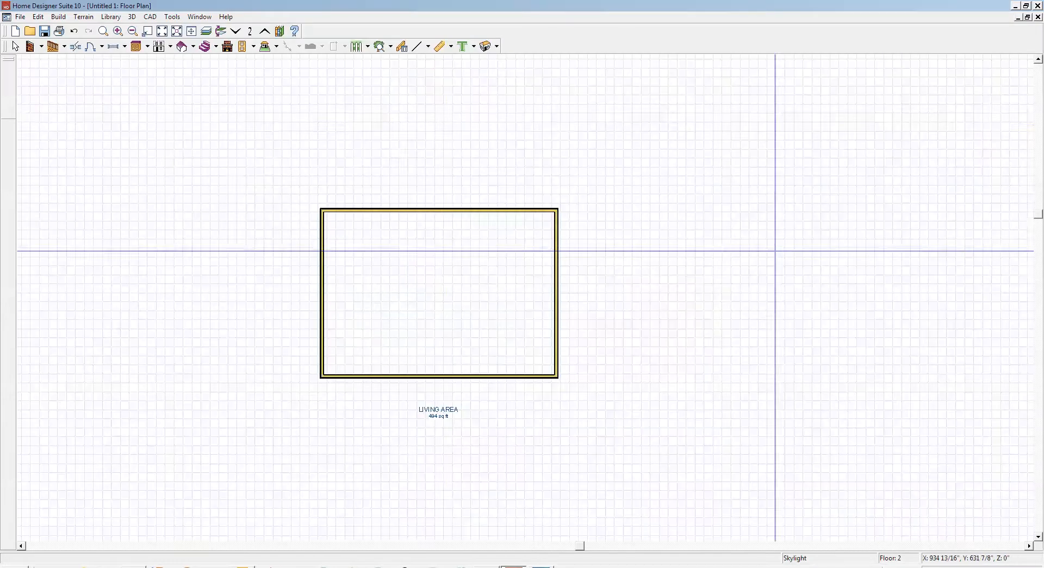
# - Examine the house in Cross Section/Elevation views taken from inside the second floor, closing each view to return to the plan
pyautogui.click(497, 46)
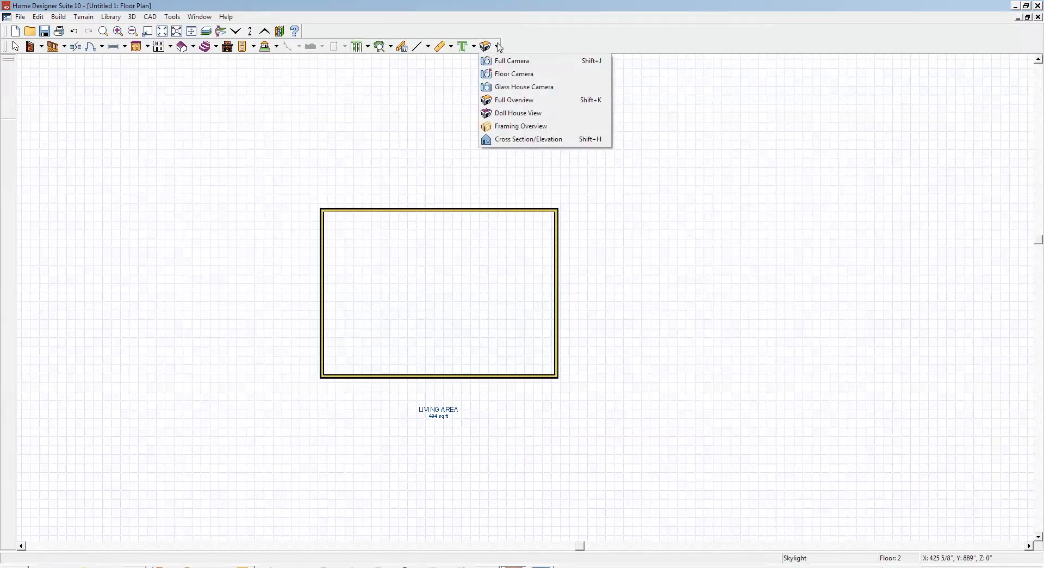
pyautogui.click(498, 139)
pyautogui.moveTo(438, 288); pyautogui.dragTo(184, 289)
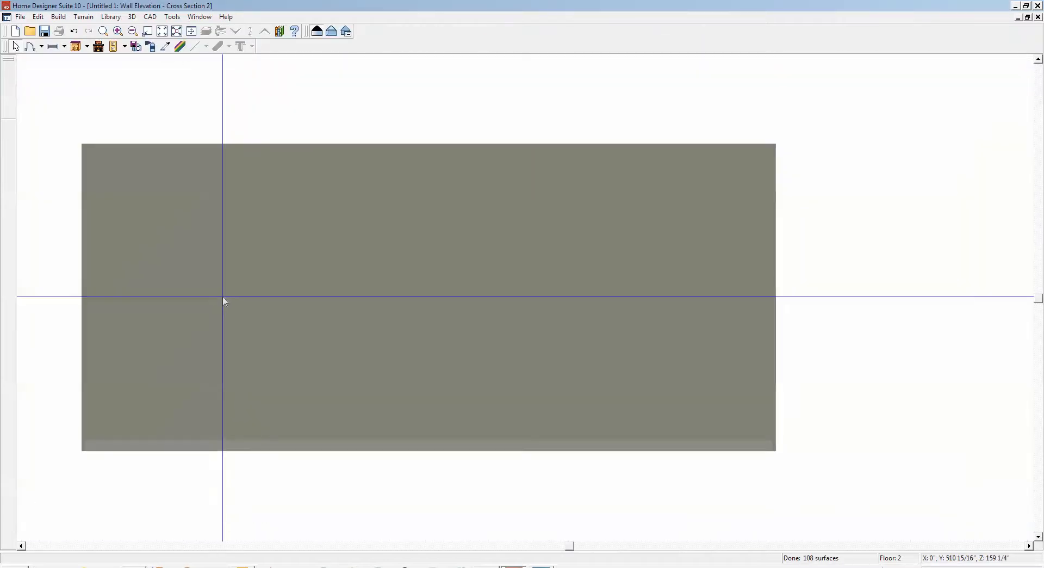
pyautogui.click(1039, 17)
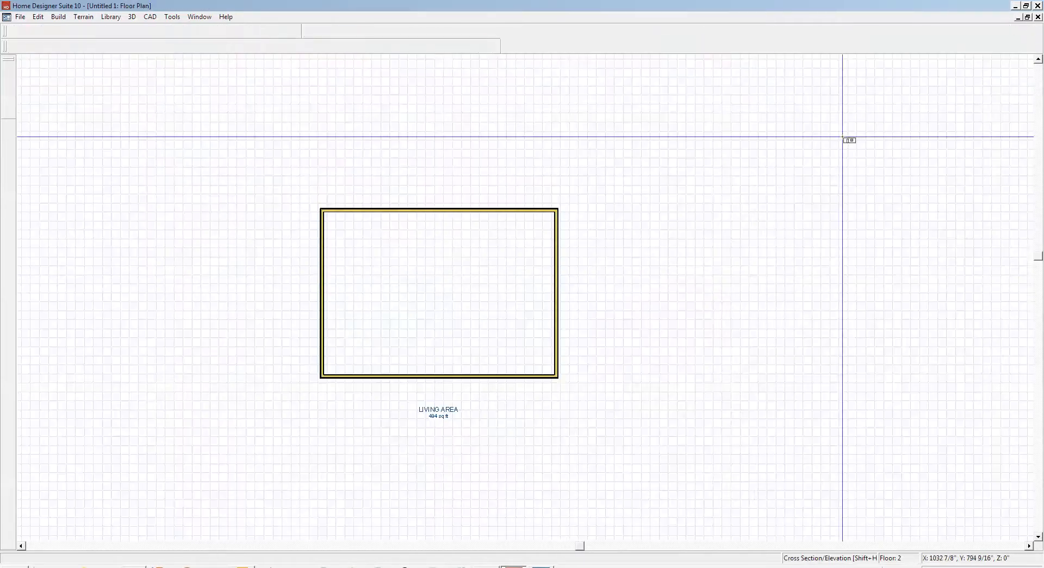
pyautogui.click(393, 277)
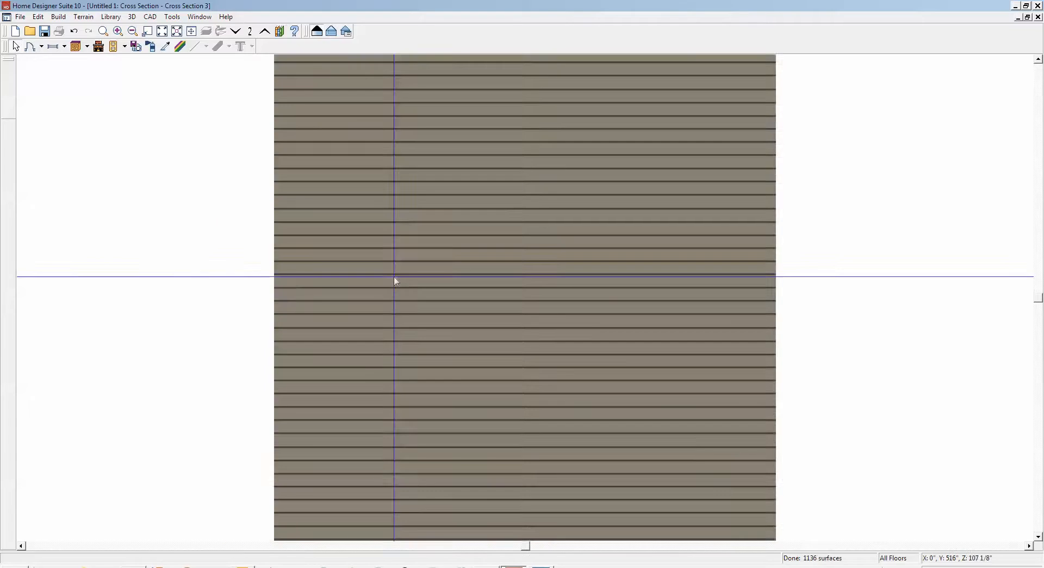
pyautogui.scroll(-1, 413, 286)
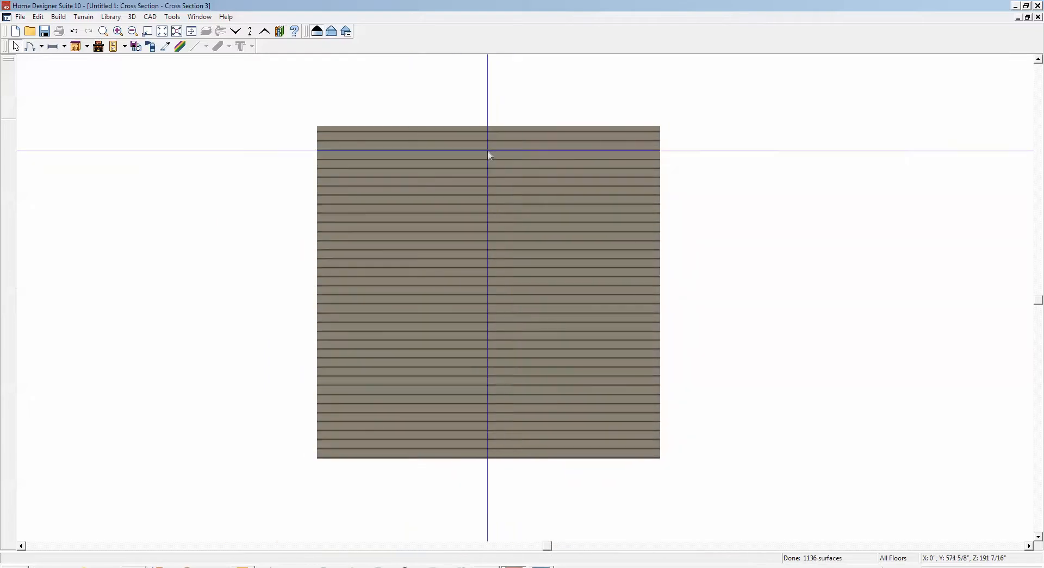
pyautogui.click(1038, 17)
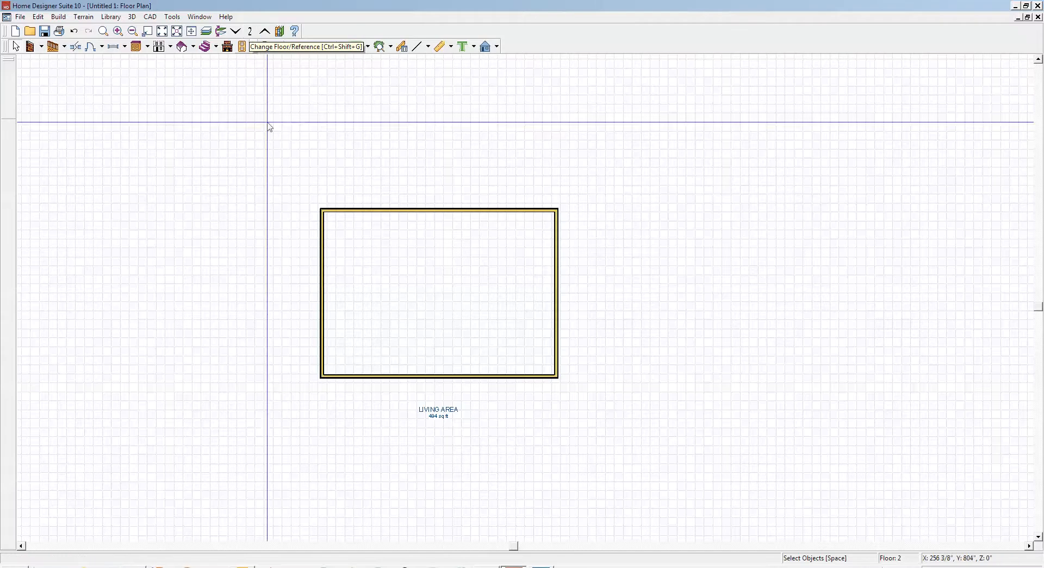
# - Make the plan's left second-floor wall a Full Gable Wall in its wall specification
pyautogui.click(321, 292)
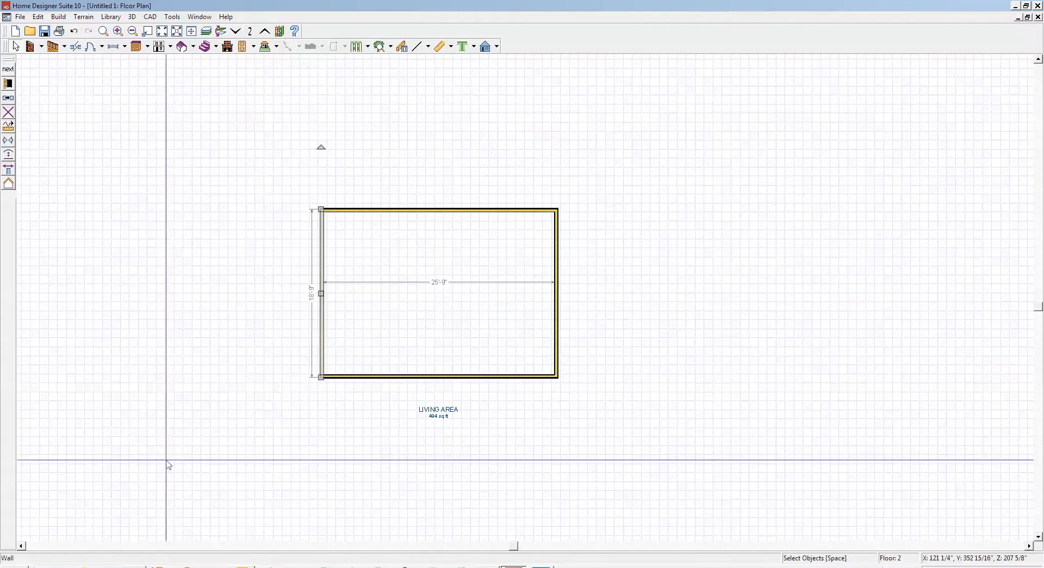
pyautogui.click(9, 84)
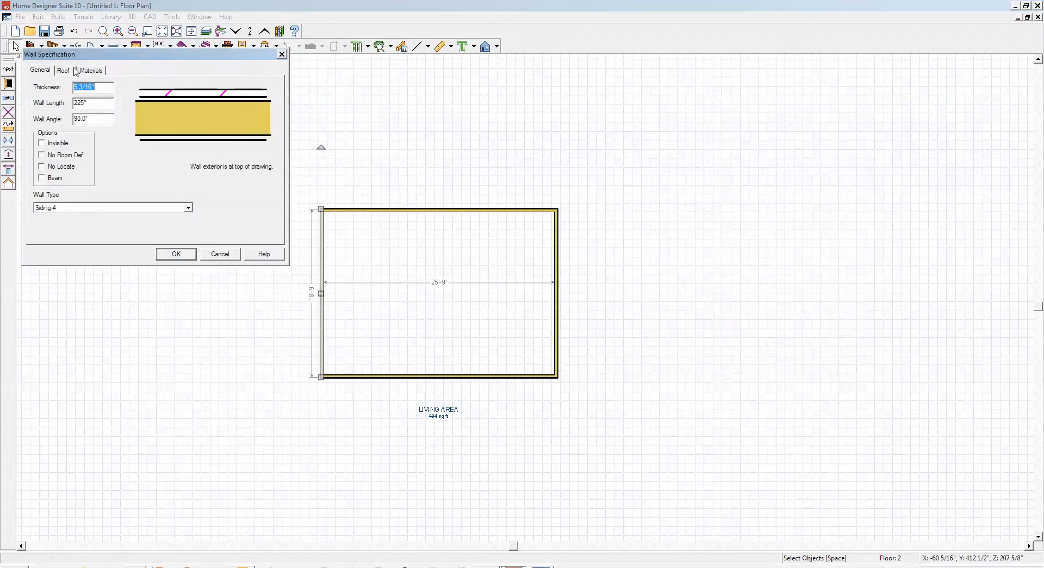
pyautogui.click(63, 71)
pyautogui.moveTo(98, 61); pyautogui.dragTo(659, 156)
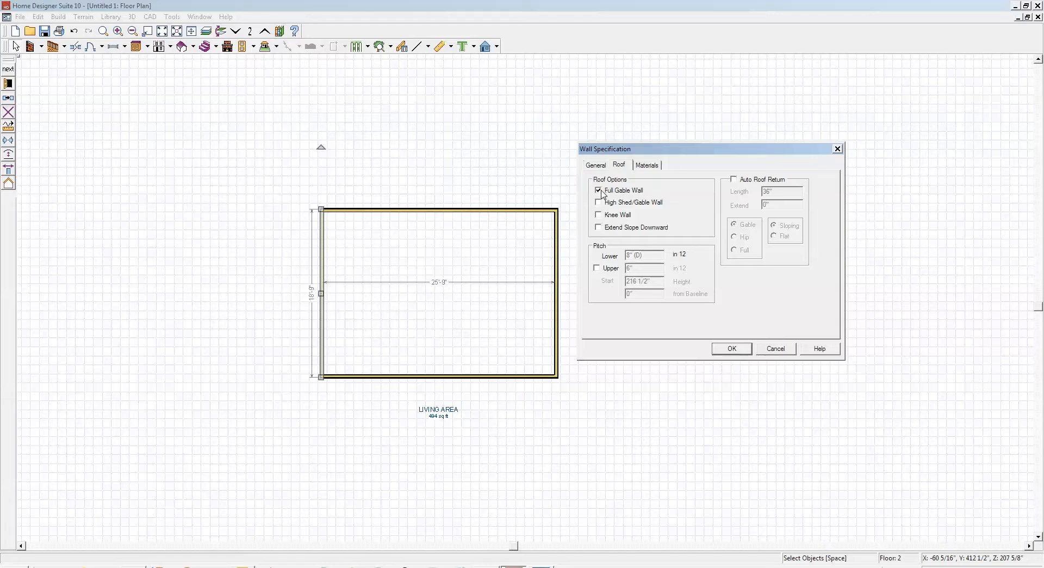
pyautogui.click(732, 350)
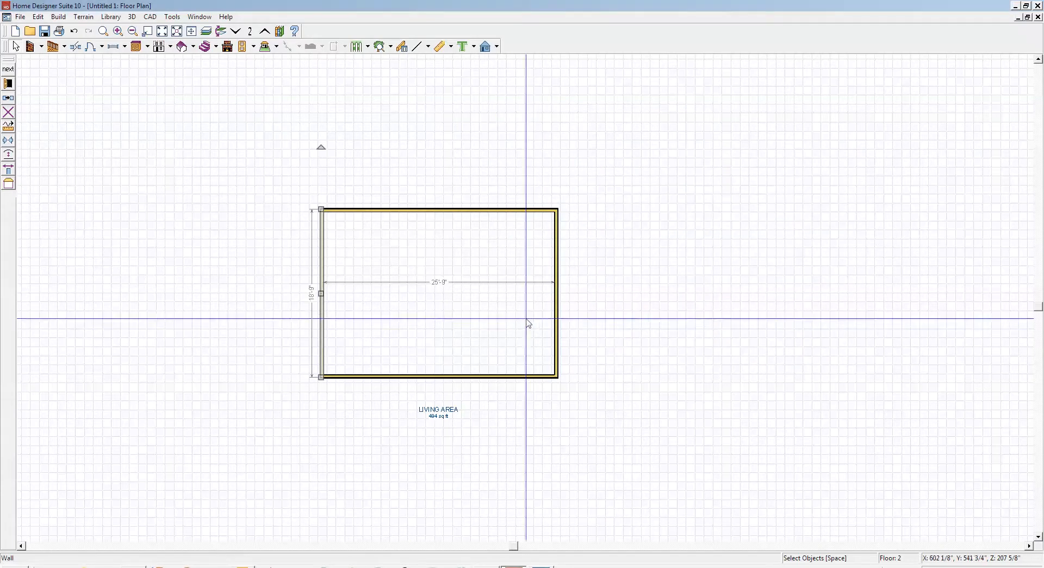
# - Make the plan's right second-floor wall a Full Gable Wall as well, and deselect it
pyautogui.click(558, 314)
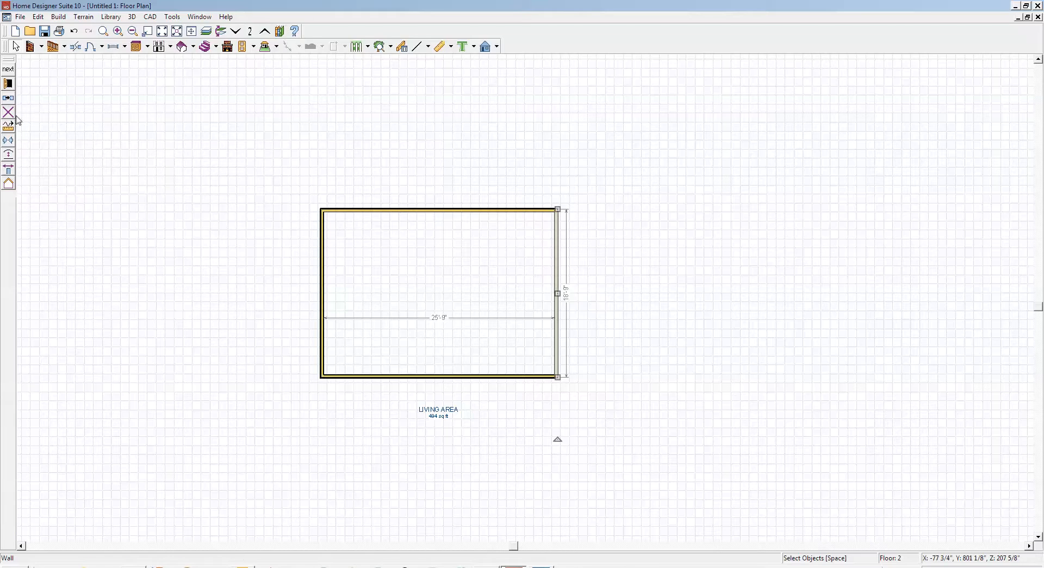
pyautogui.click(8, 84)
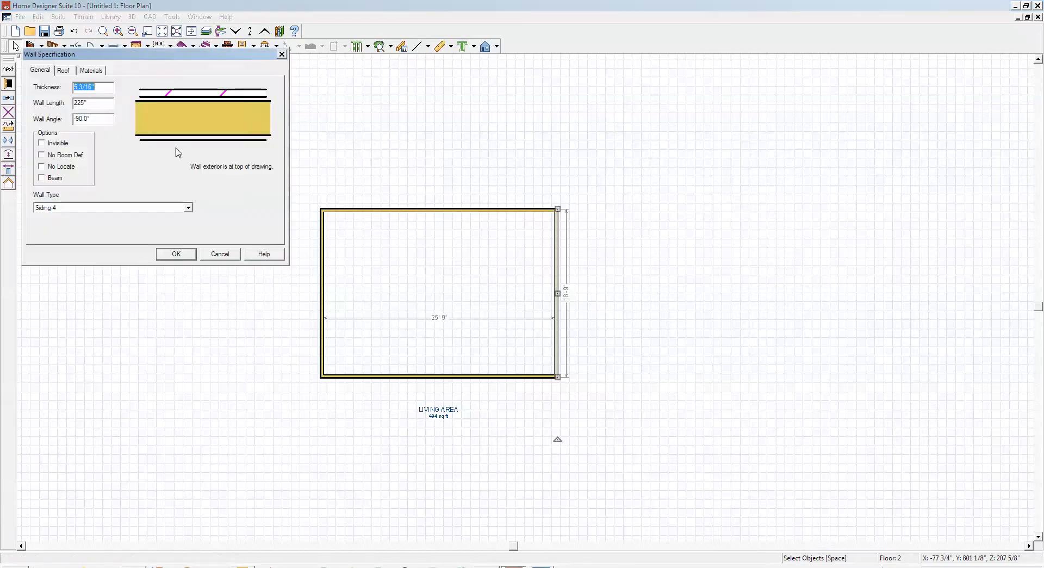
pyautogui.moveTo(170, 60); pyautogui.dragTo(831, 115)
pyautogui.click(346, 116)
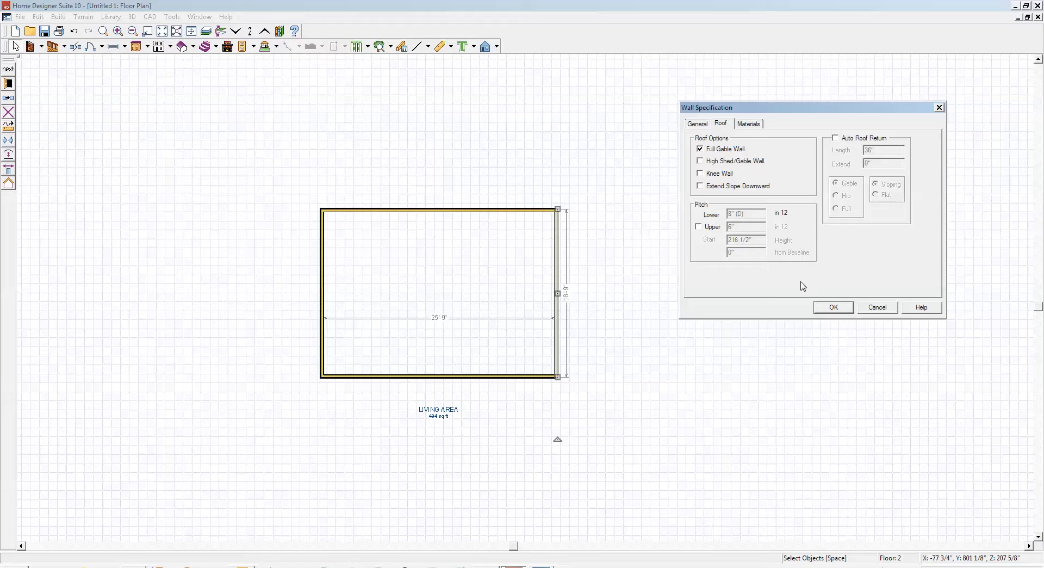
pyautogui.click(833, 308)
pyautogui.press('Escape')
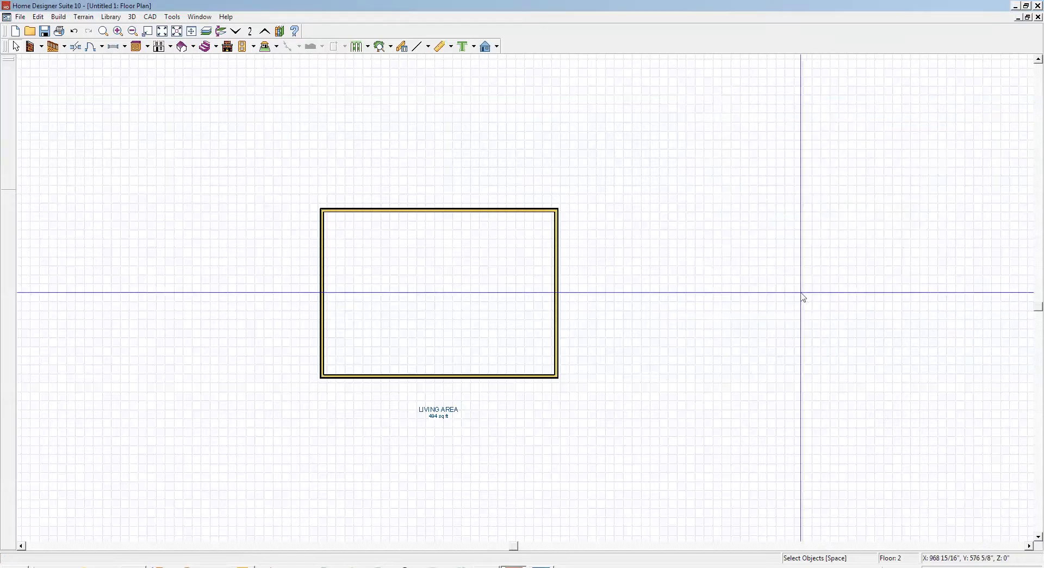
# - Build a roof over the second floor with the current Build Roof settings, leaving Auto Rebuild Roofs off
pyautogui.click(192, 46)
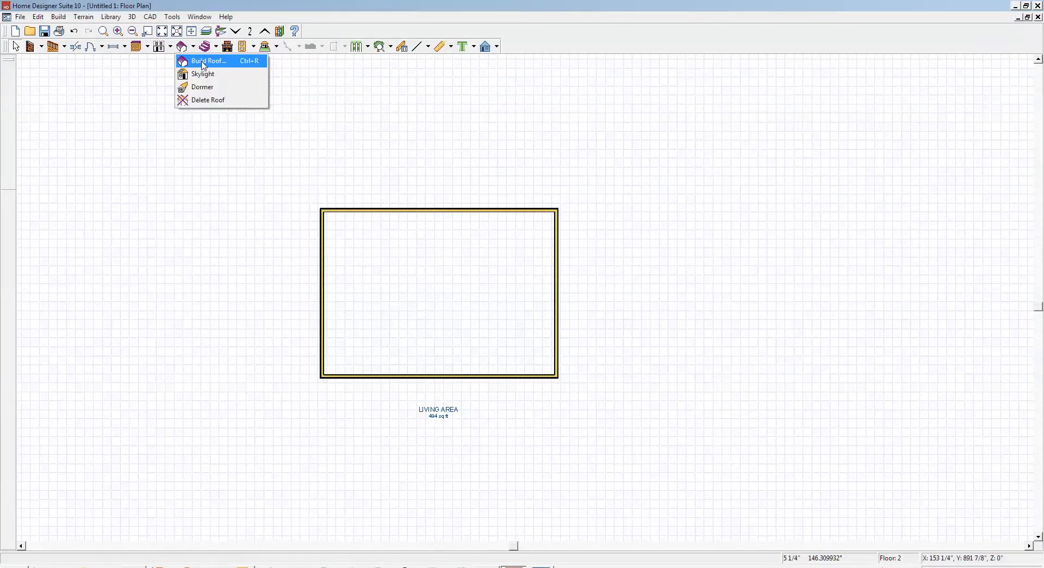
pyautogui.click(204, 61)
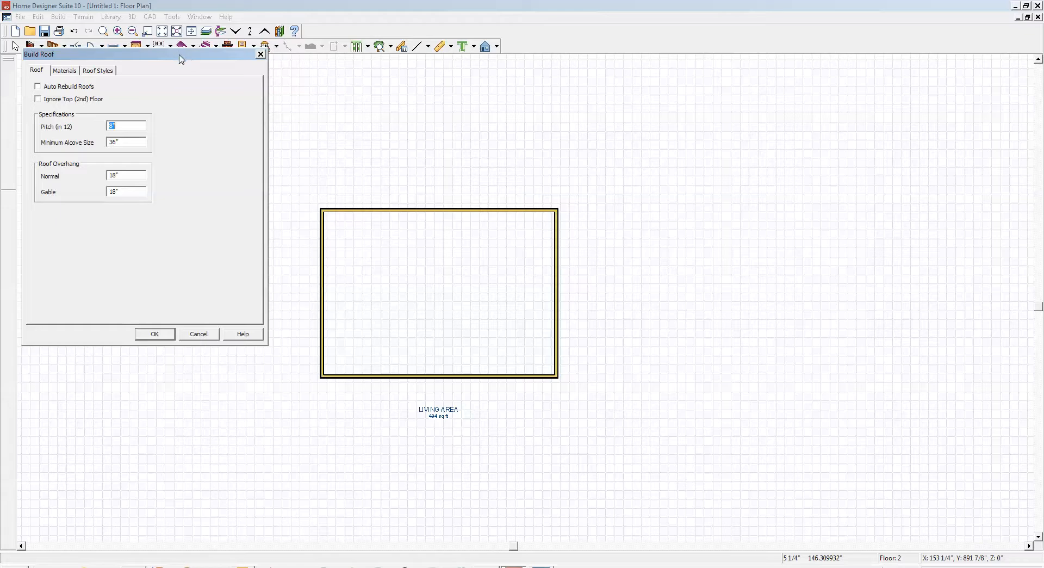
pyautogui.moveTo(181, 59); pyautogui.dragTo(772, 130)
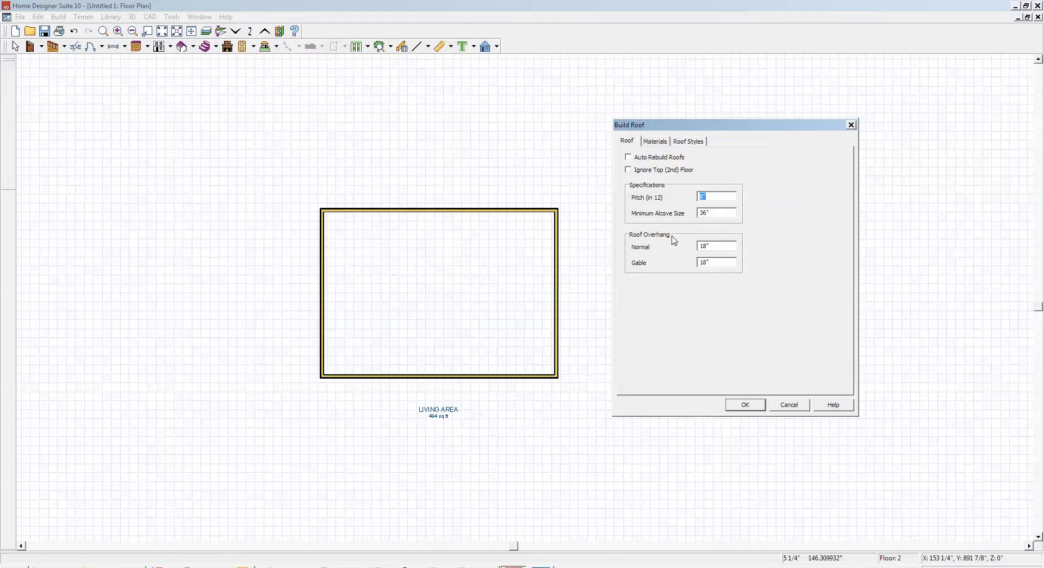
pyautogui.click(746, 405)
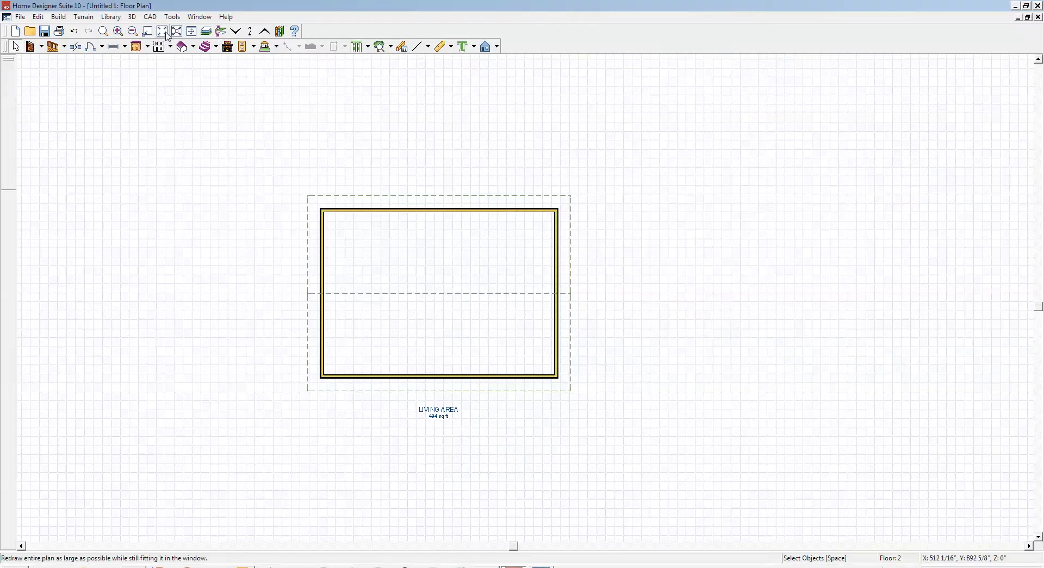
# - Place two windows in each of the four exterior walls of the second floor
pyautogui.click(114, 48)
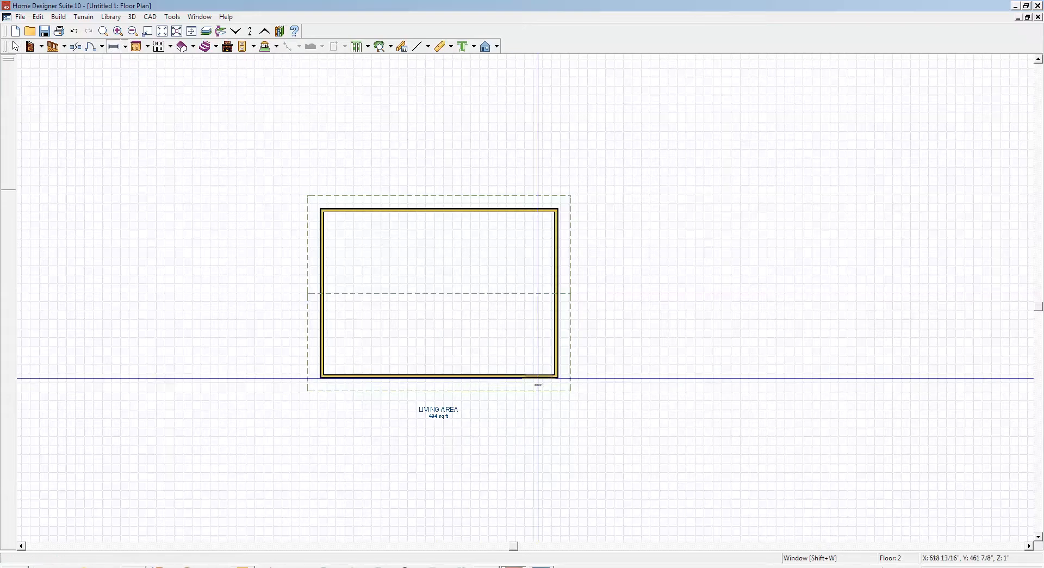
pyautogui.click(512, 377)
pyautogui.click(400, 377)
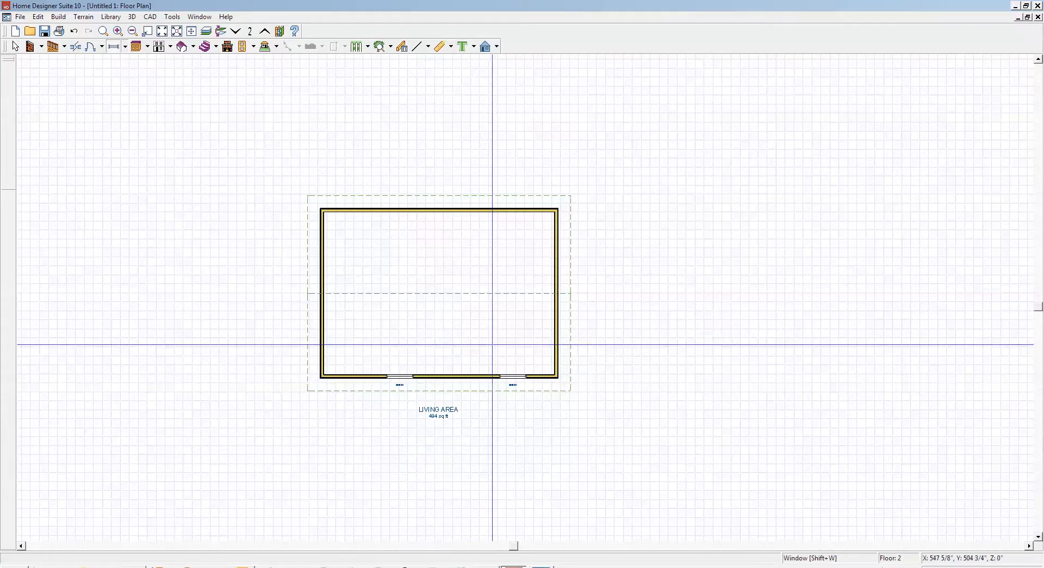
pyautogui.click(556, 333)
pyautogui.click(556, 251)
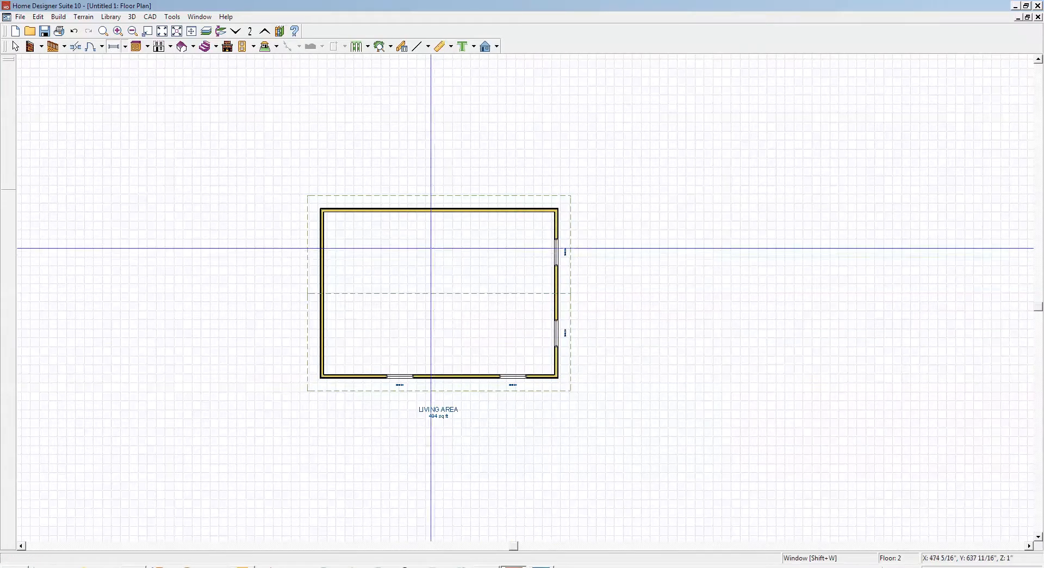
pyautogui.click(320, 337)
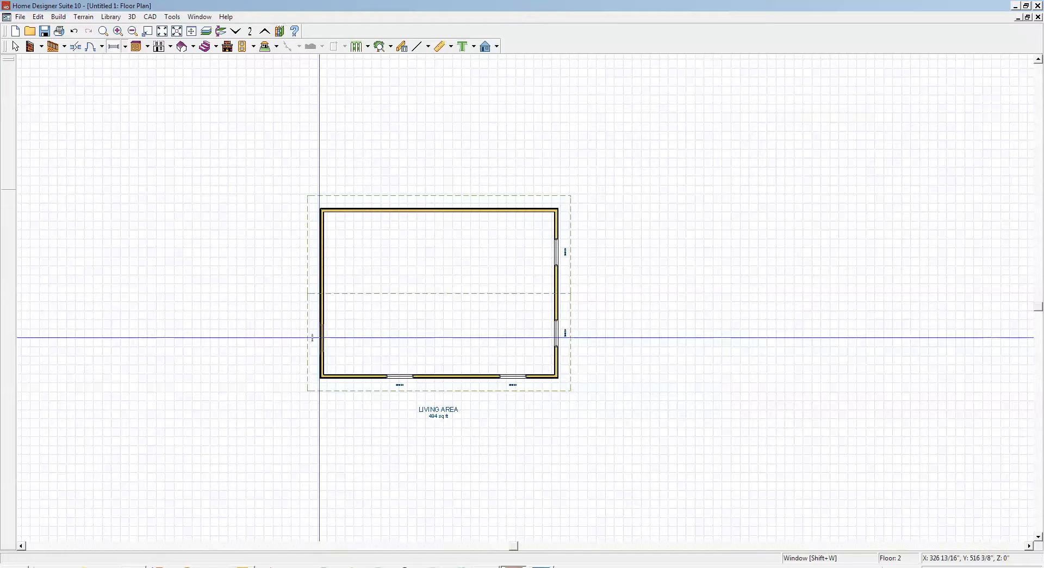
pyautogui.click(320, 247)
pyautogui.click(377, 210)
pyautogui.click(503, 209)
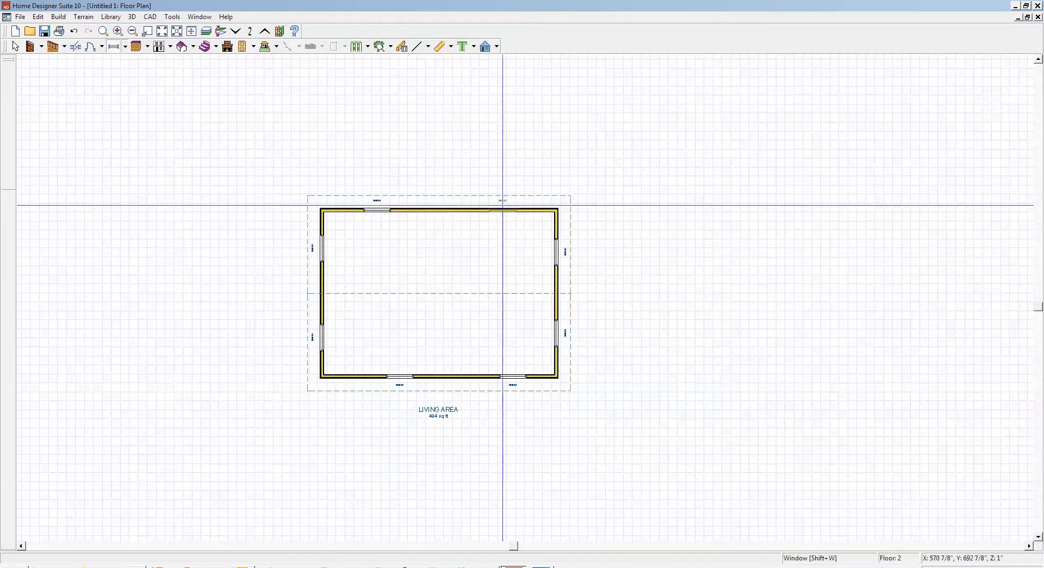
# - Switch to Floor 1 and place one window each in the lower, left and right walls and two in the upper wall
pyautogui.click(235, 30)
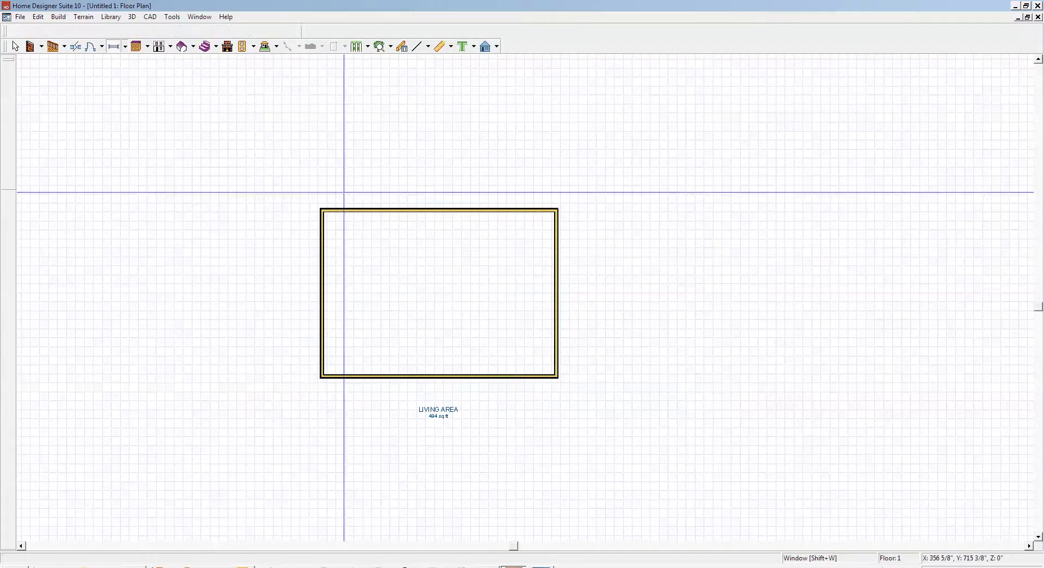
pyautogui.click(514, 375)
pyautogui.click(463, 375)
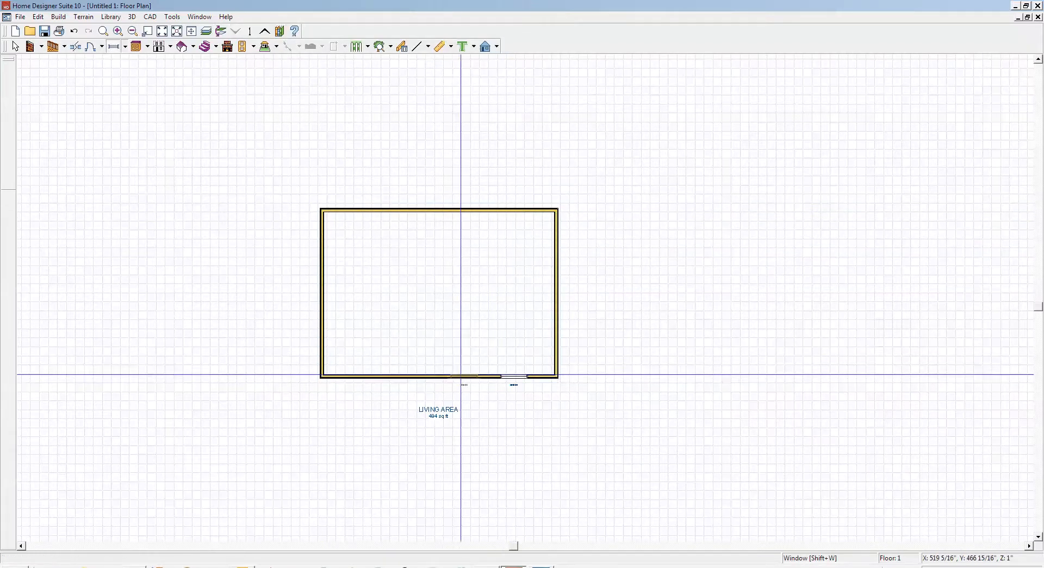
pyautogui.click(320, 293)
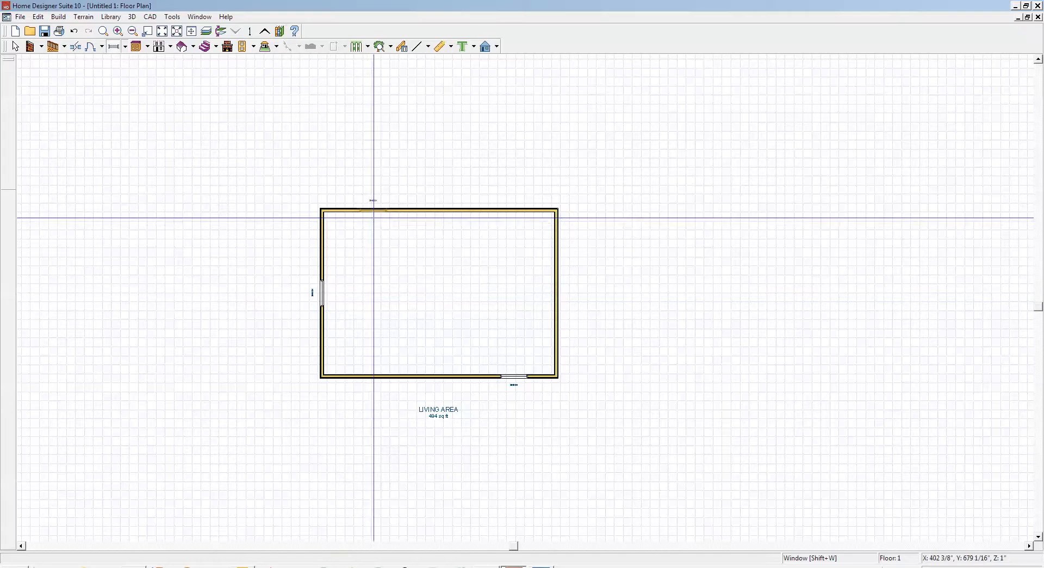
pyautogui.click(383, 210)
pyautogui.click(514, 209)
pyautogui.click(556, 254)
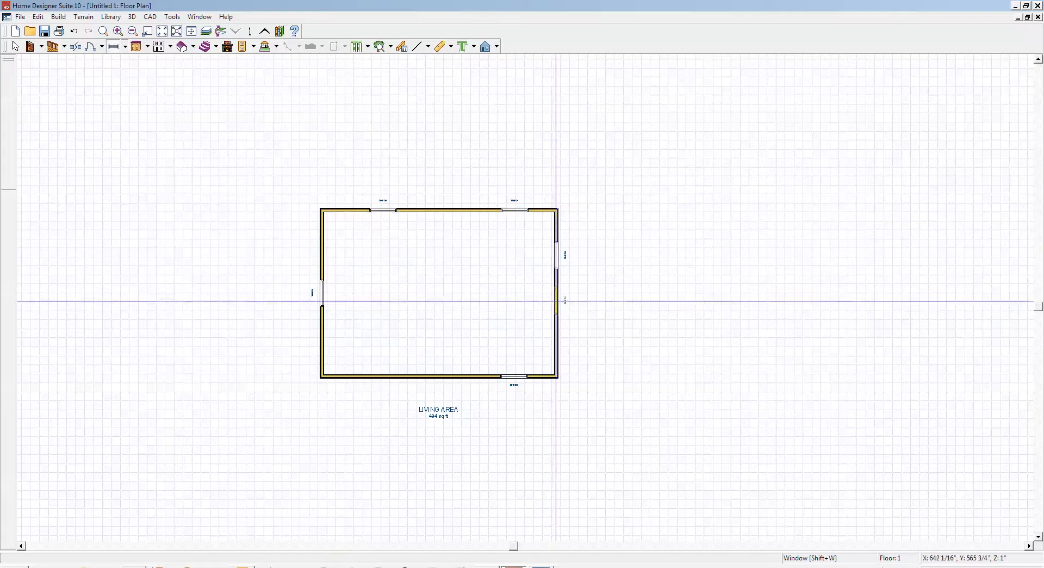
# - Add a second window to the first floor's right wall and place a hinged door in the lower wall beside its window
pyautogui.click(556, 327)
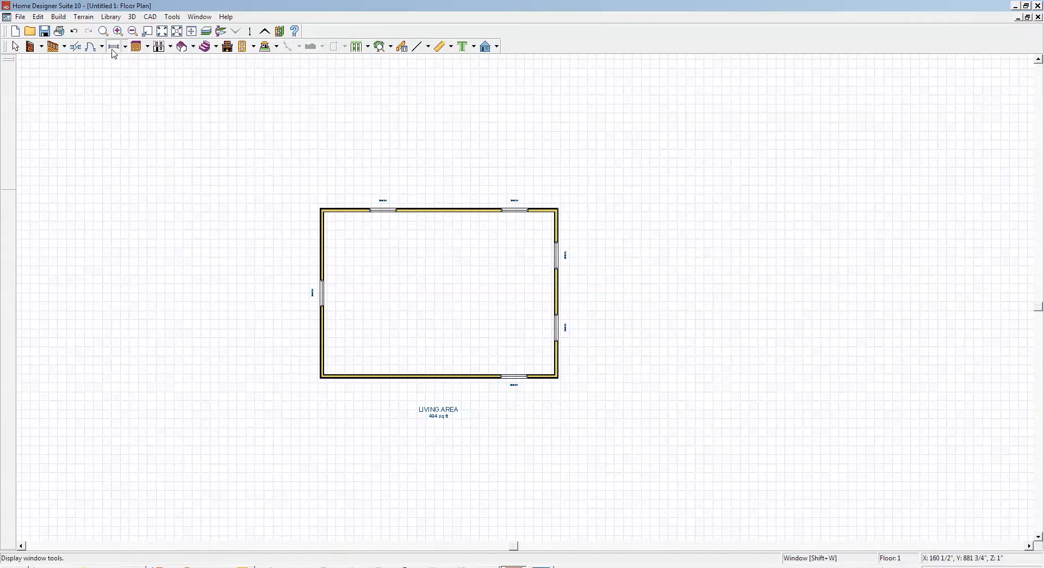
pyautogui.click(93, 46)
pyautogui.click(462, 376)
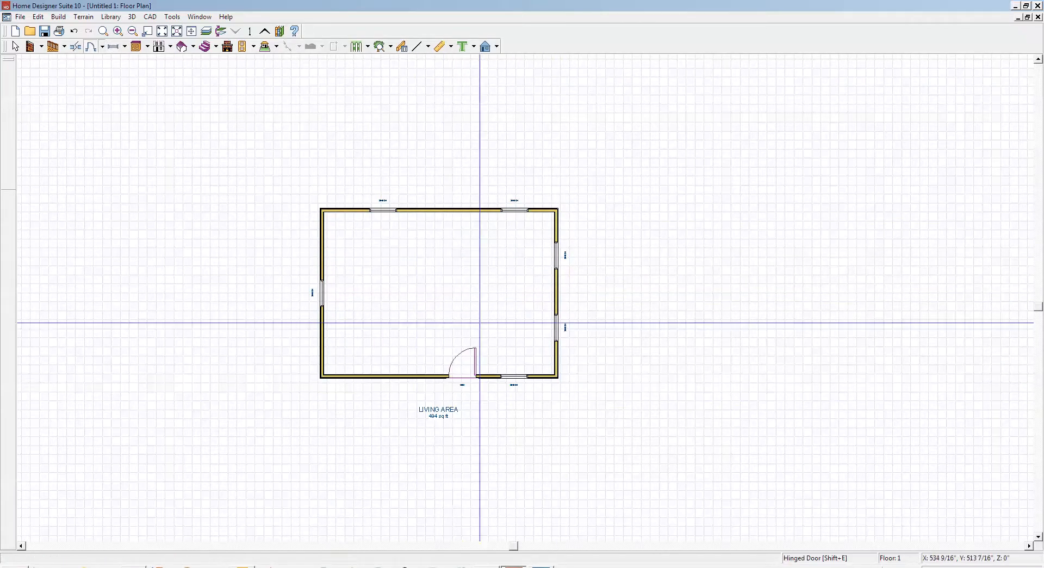
# - Examine the whole house from several angles in a full 3D overview, and return to the floor plan
pyautogui.click(496, 46)
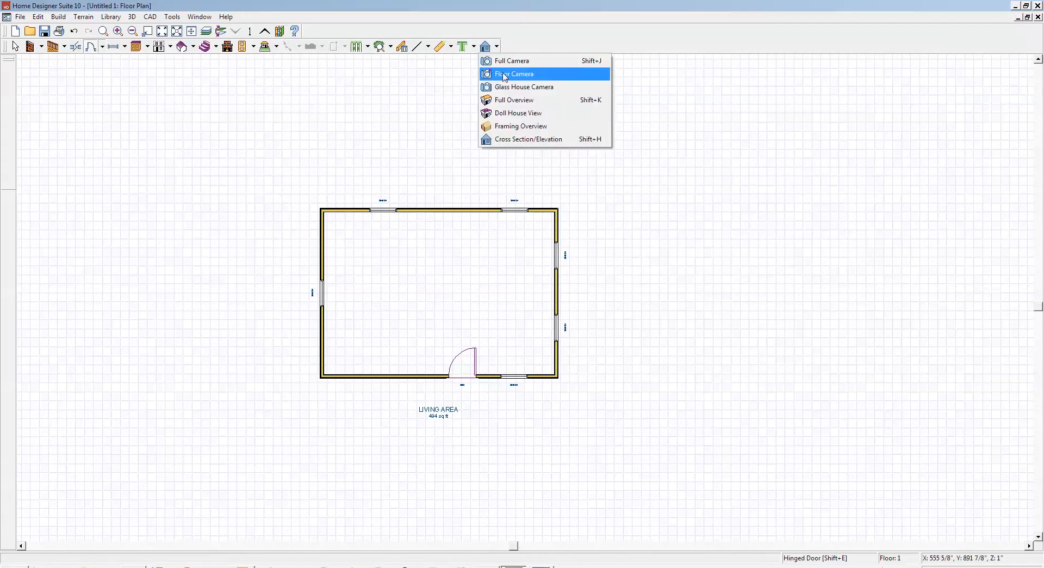
pyautogui.click(510, 106)
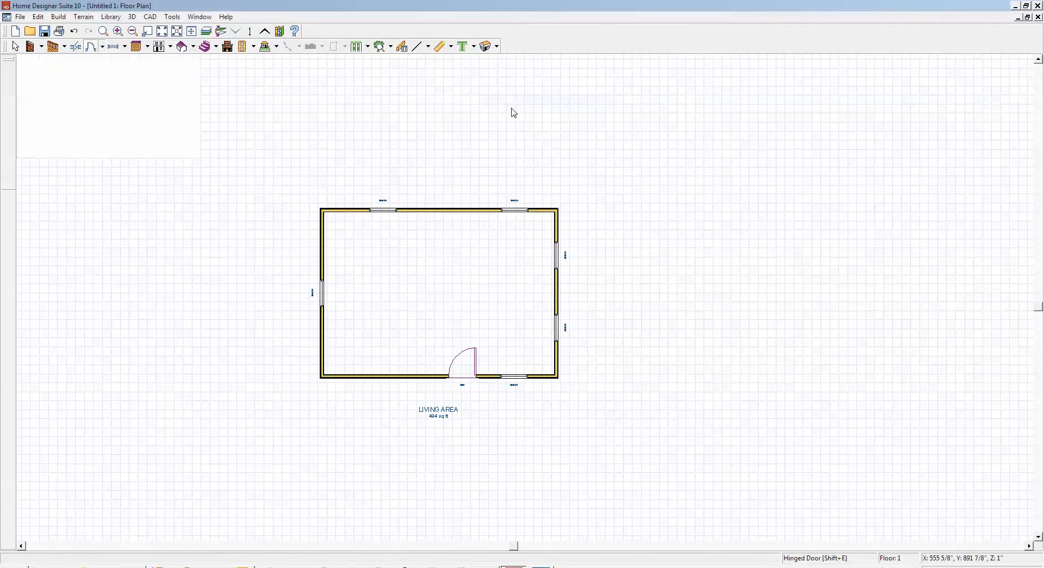
pyautogui.moveTo(494, 254); pyautogui.dragTo(466, 253)
pyautogui.scroll(-5, 525, 238)
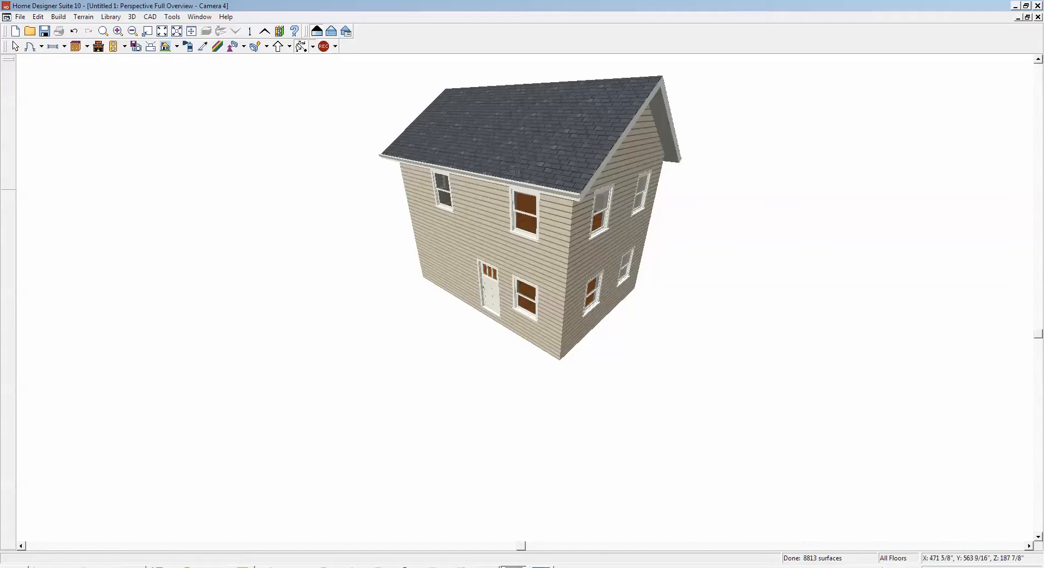
pyautogui.moveTo(515, 195); pyautogui.dragTo(532, 228)
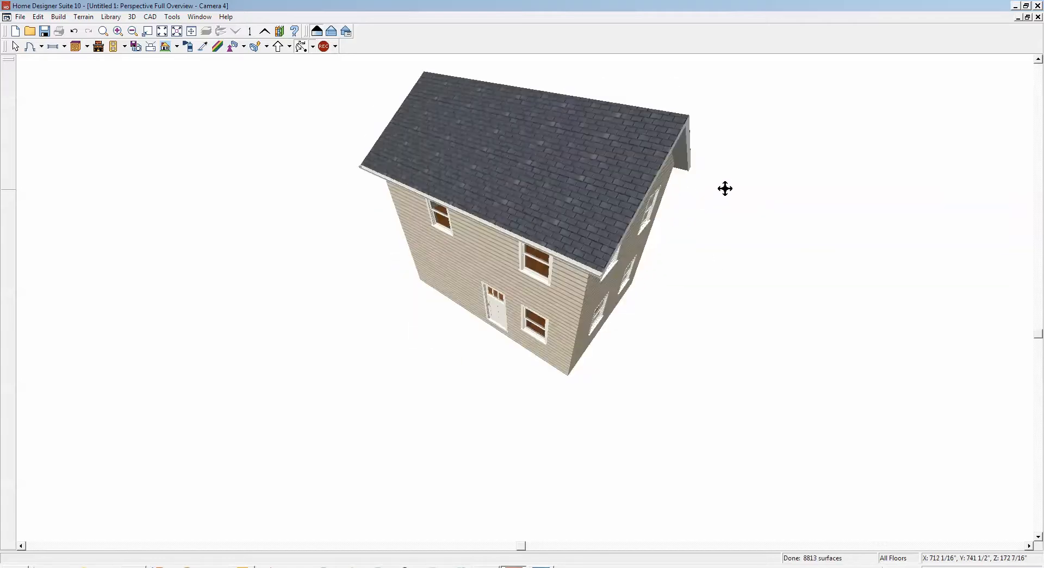
pyautogui.click(1037, 17)
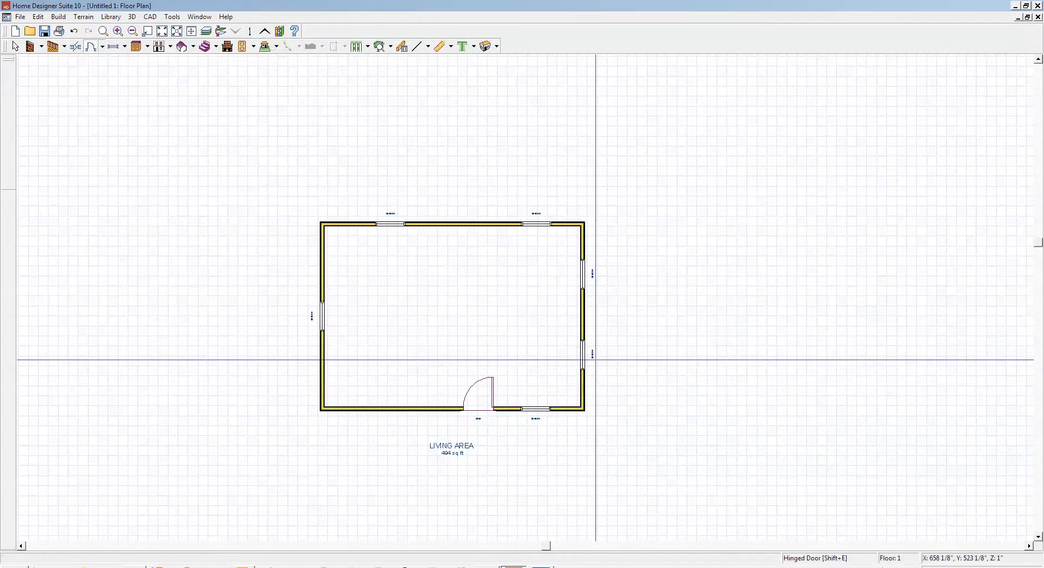
# - Delete both windows from the first floor's right wall
pyautogui.press('space')
pyautogui.moveTo(587, 357); pyautogui.dragTo(586, 276)
pyautogui.click(584, 272)
pyautogui.press('Delete')
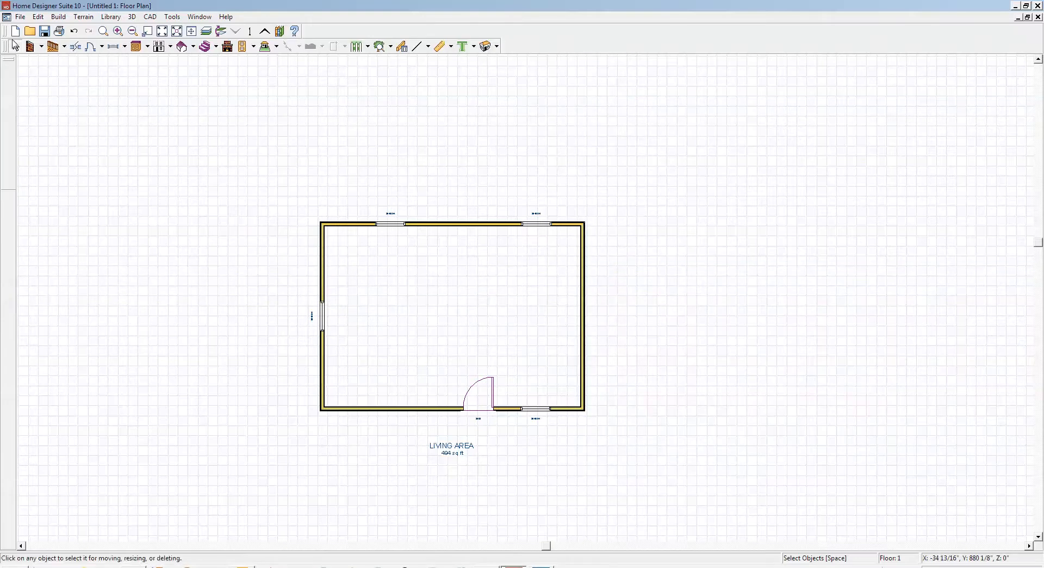
# - Draw straight exterior walls for a rectangular room projecting from the house's right wall, with an outer wall about 107" long
pyautogui.click(43, 48)
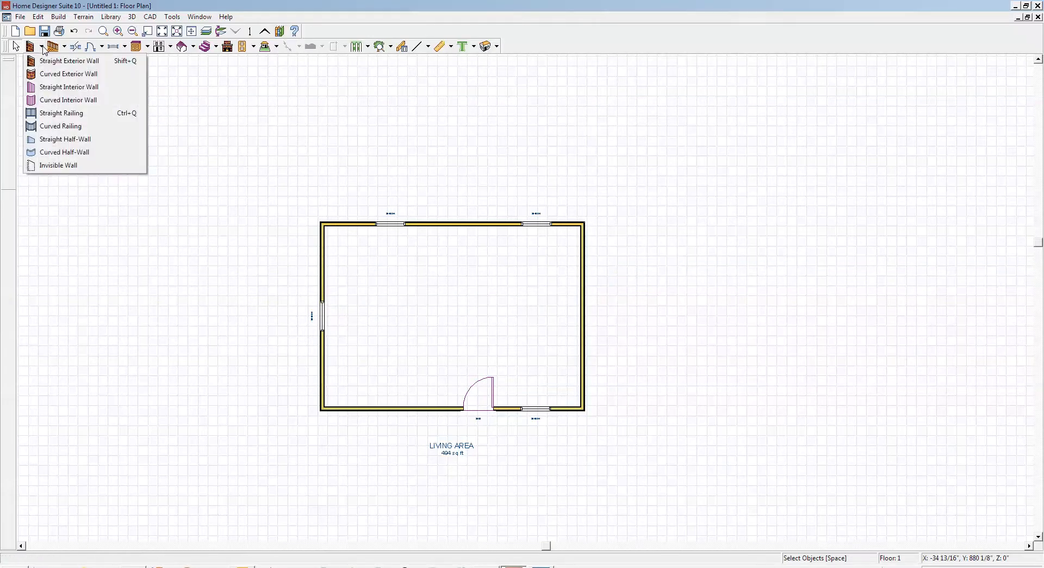
pyautogui.click(52, 60)
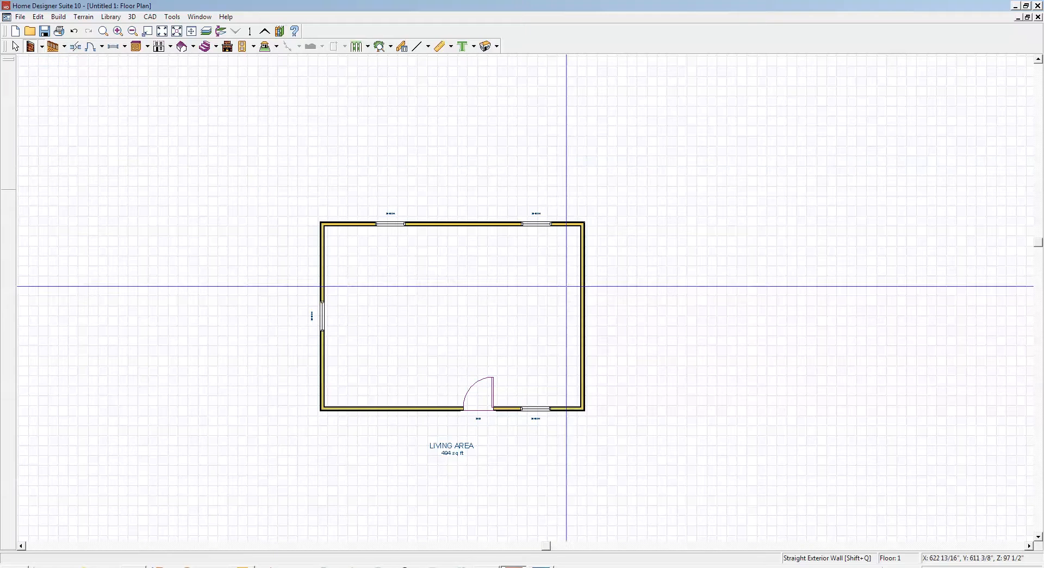
pyautogui.moveTo(585, 268); pyautogui.dragTo(666, 269)
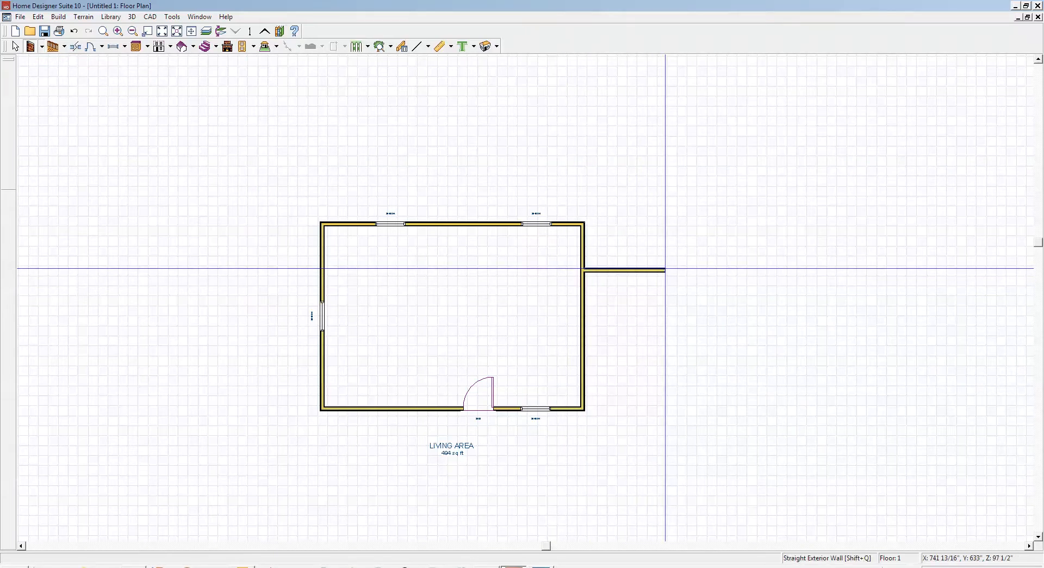
pyautogui.moveTo(666, 358); pyautogui.dragTo(585, 357)
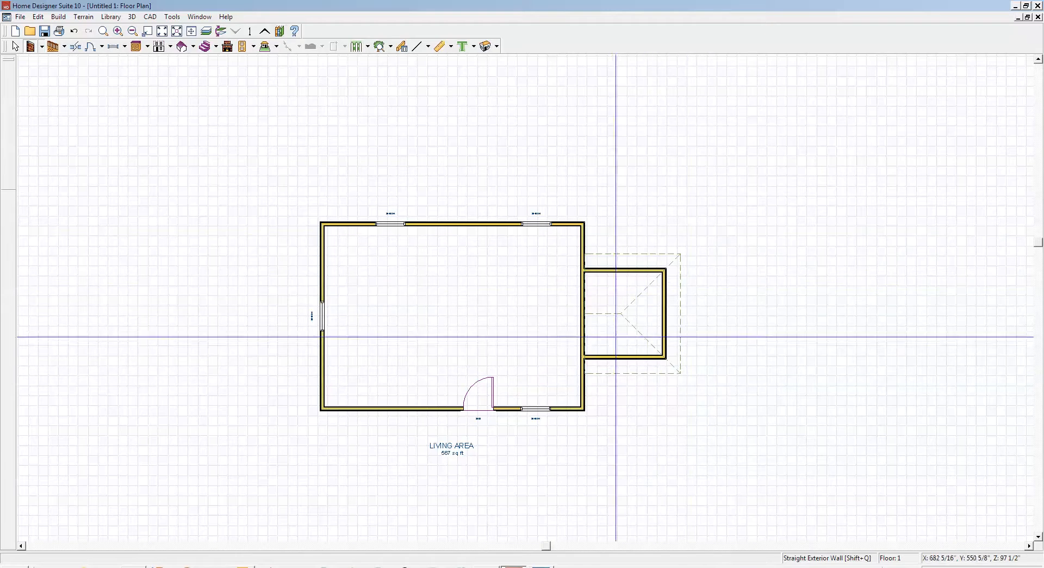
# - Show the house with its new side room in a full 3D overview, tiled next to the floor plan
pyautogui.click(485, 48)
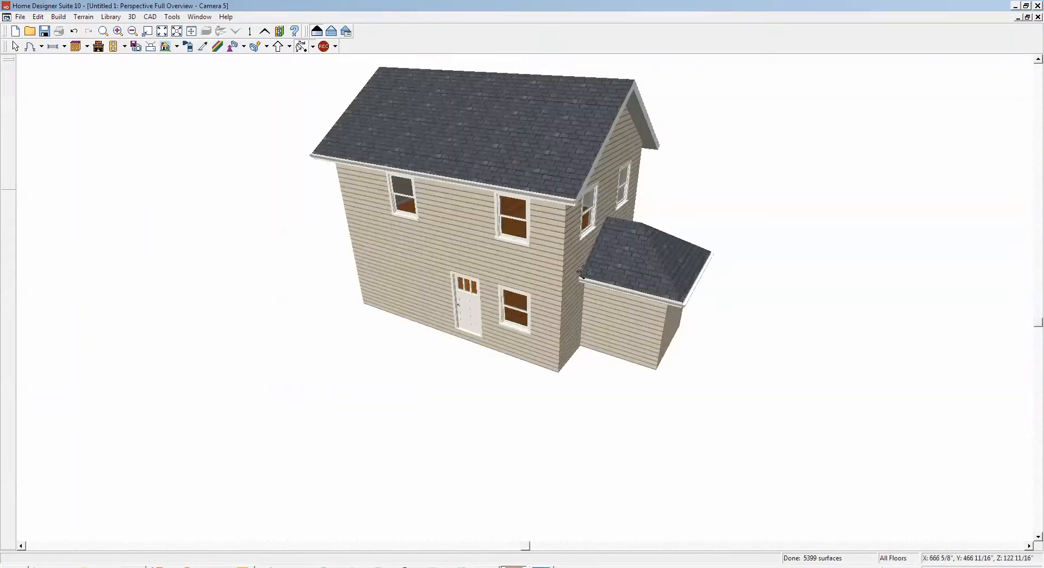
pyautogui.moveTo(620, 239); pyautogui.dragTo(528, 250)
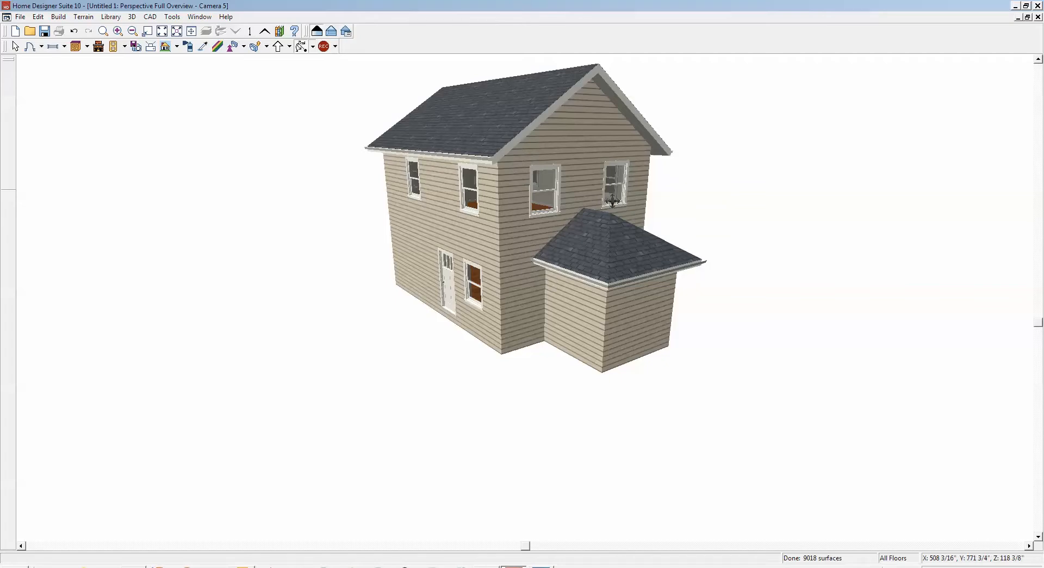
pyautogui.hotkey('shift', 'v')
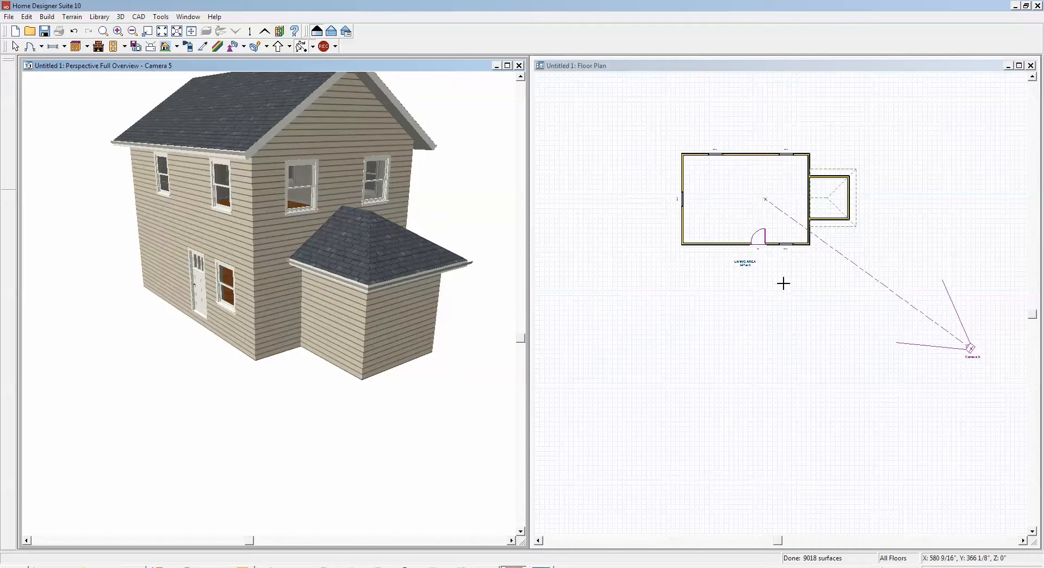
# - Make the side room's outer right wall a Full Gable Wall, and deselect it
pyautogui.rightClick(853, 207)
pyautogui.click(882, 237)
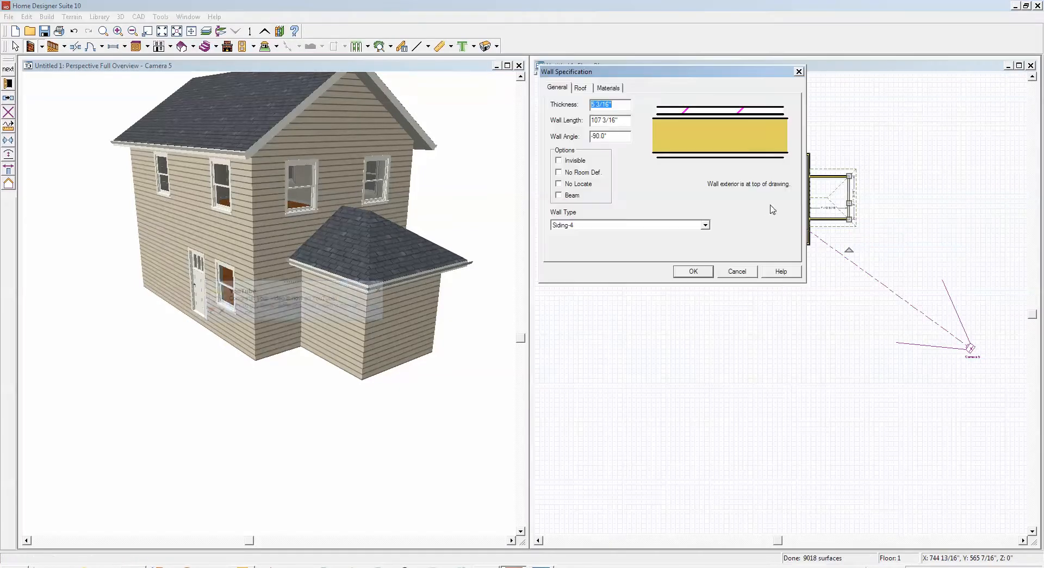
pyautogui.click(588, 89)
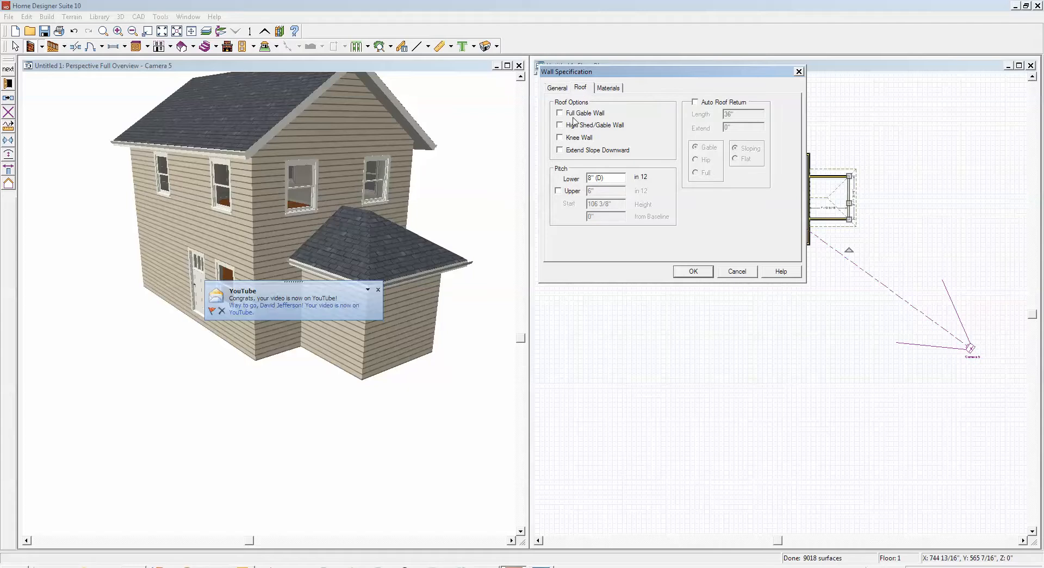
pyautogui.click(575, 114)
pyautogui.click(693, 271)
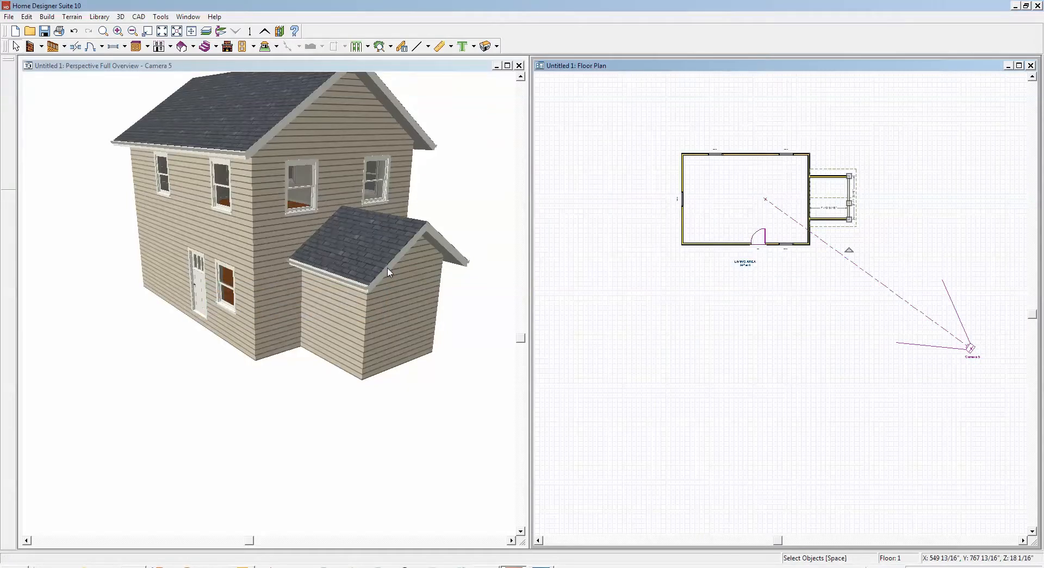
pyautogui.click(539, 221)
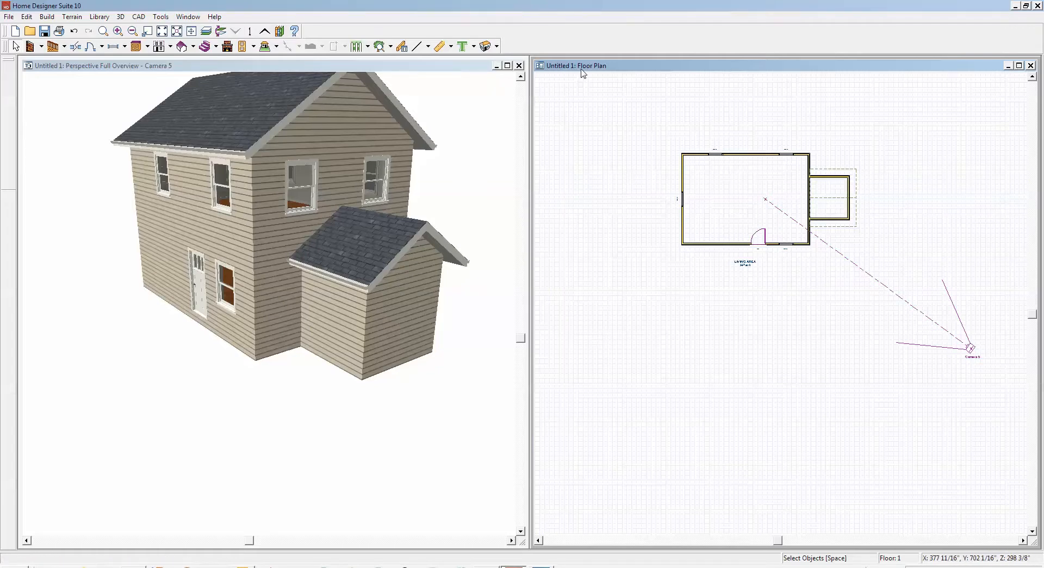
pyautogui.click(26, 16)
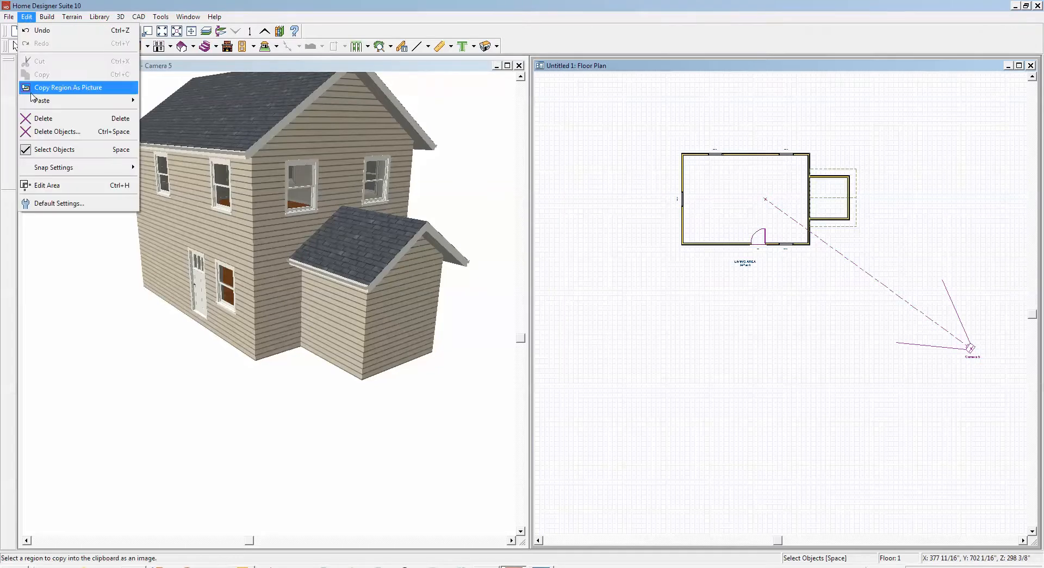
pyautogui.click(39, 132)
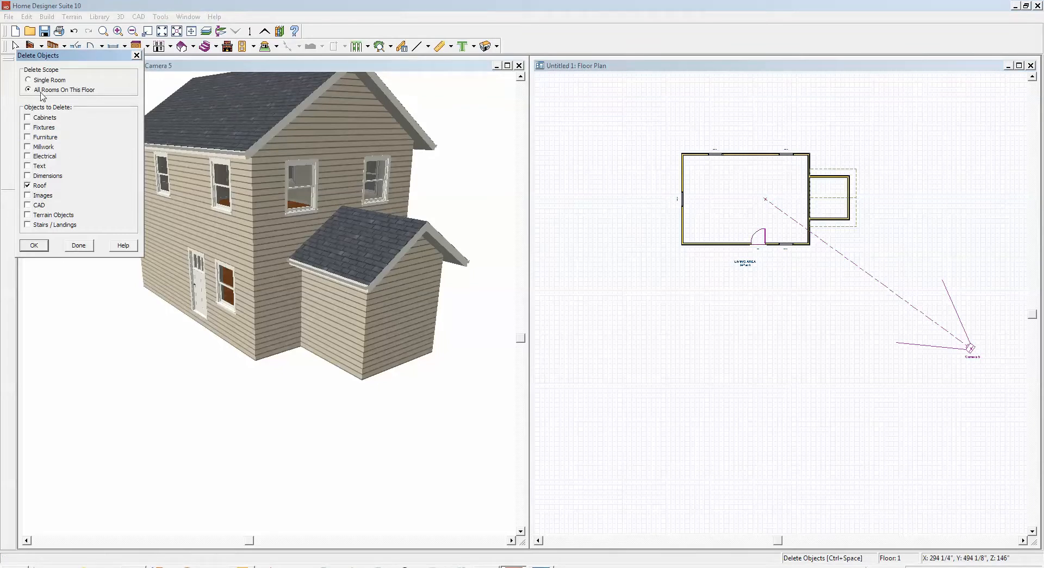
pyautogui.click(78, 245)
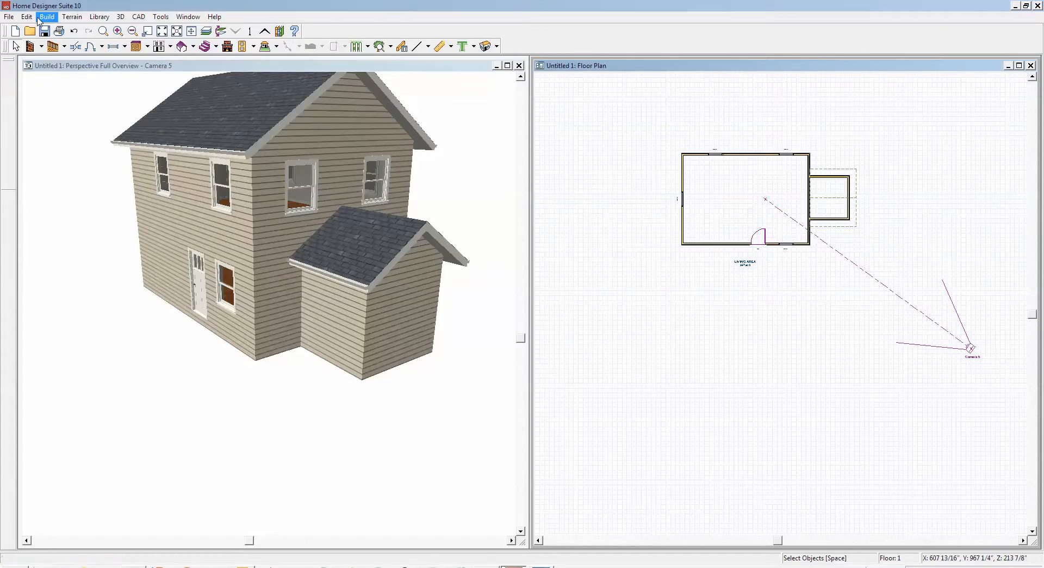
pyautogui.click(27, 17)
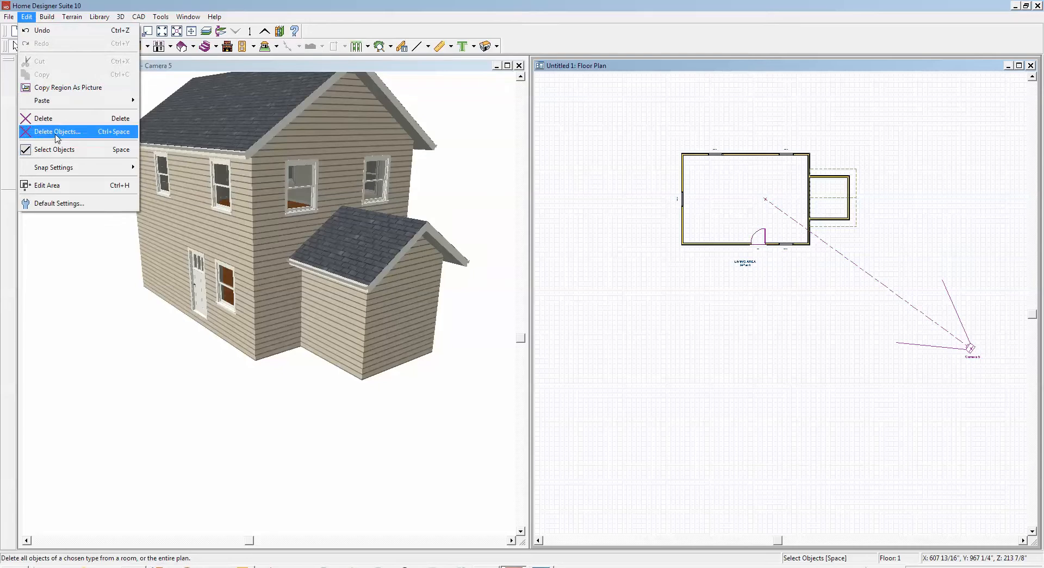
pyautogui.click(57, 132)
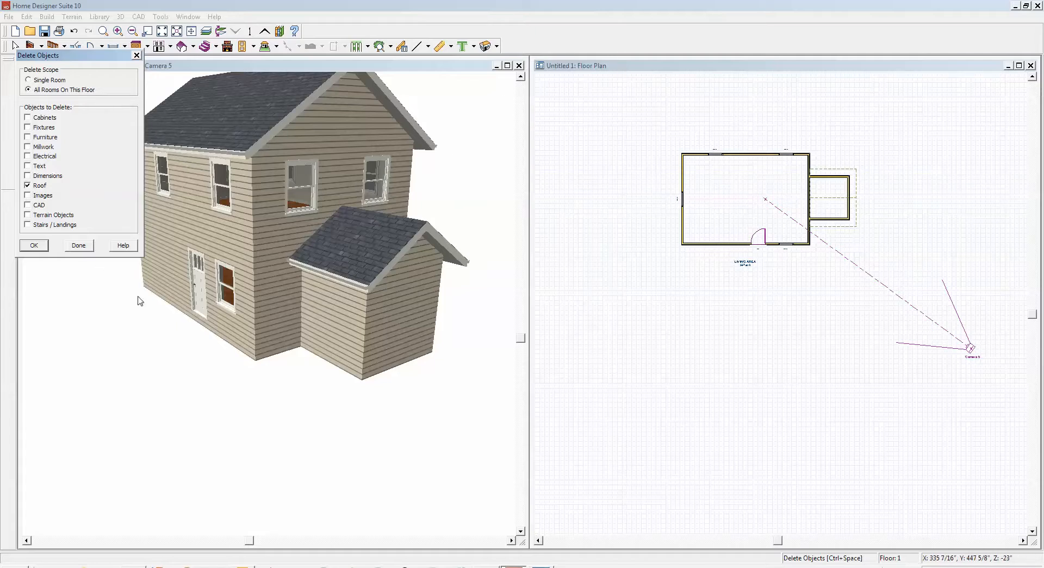
pyautogui.click(79, 244)
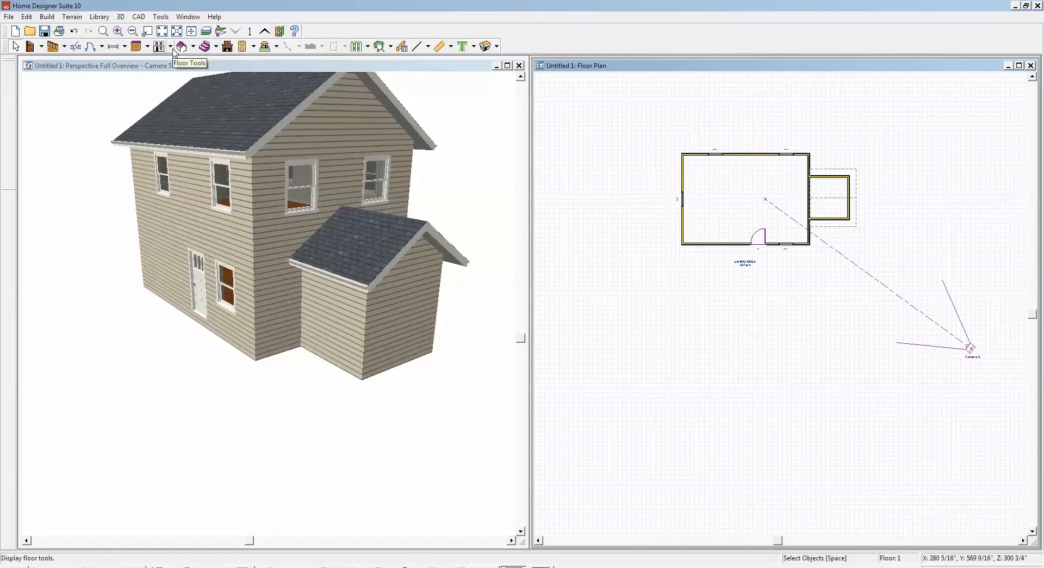
# - Delete the roofs for all rooms on this floor, turning Auto Rebuild Roofs off, and check the house in a full overview
pyautogui.click(520, 77)
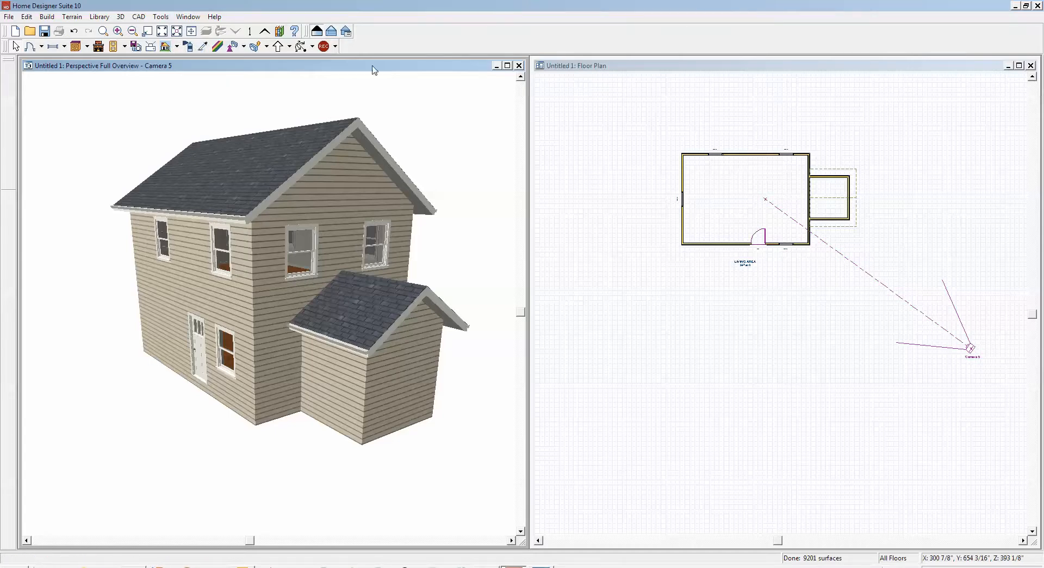
pyautogui.click(519, 66)
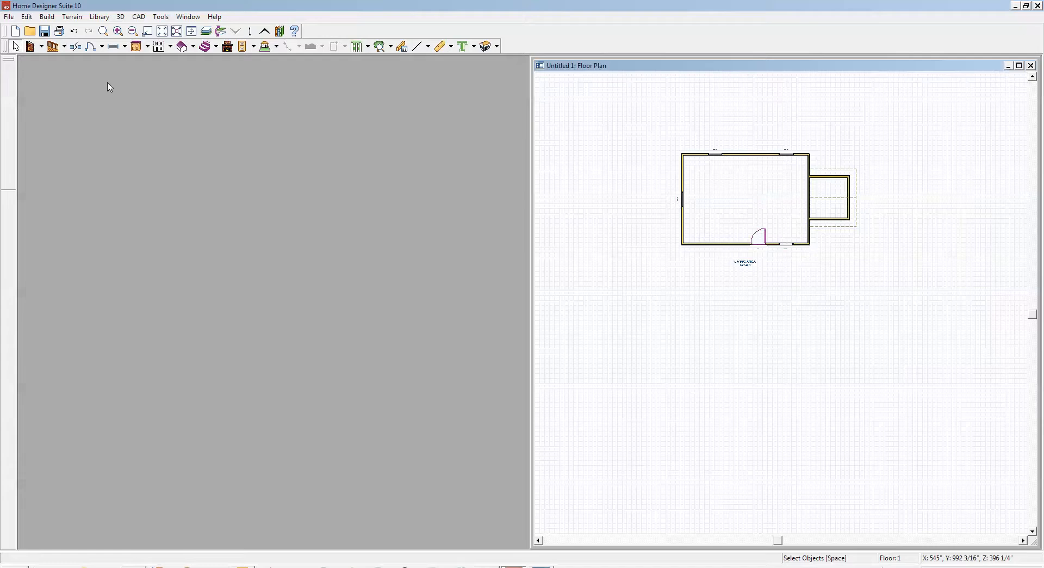
pyautogui.click(26, 16)
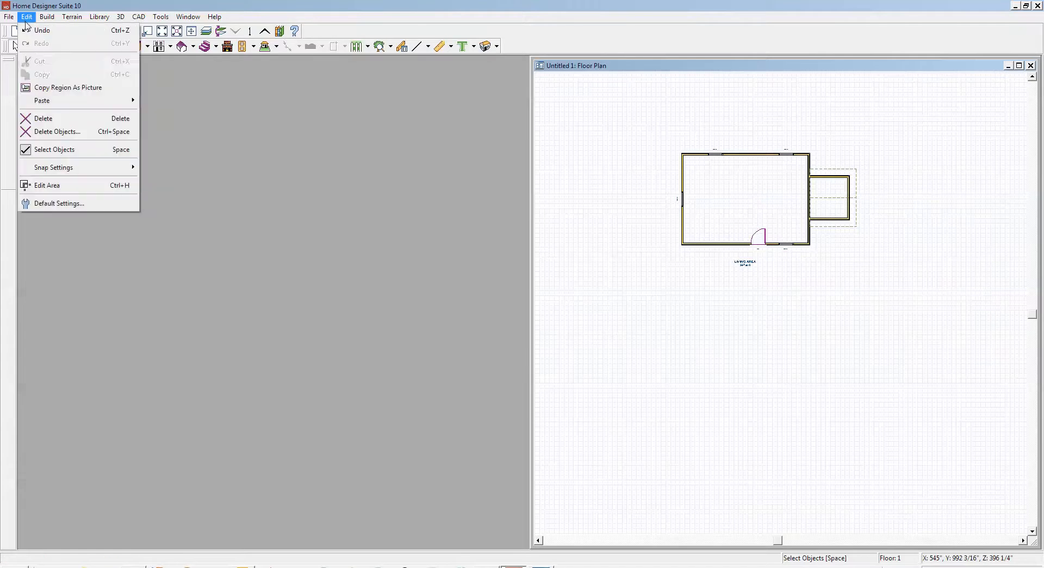
pyautogui.click(57, 132)
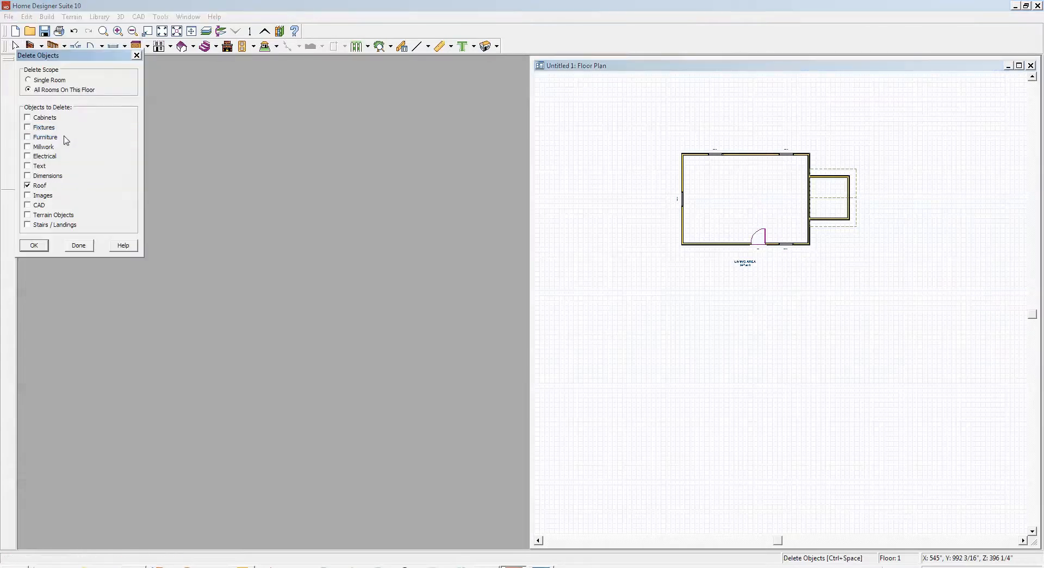
pyautogui.click(35, 246)
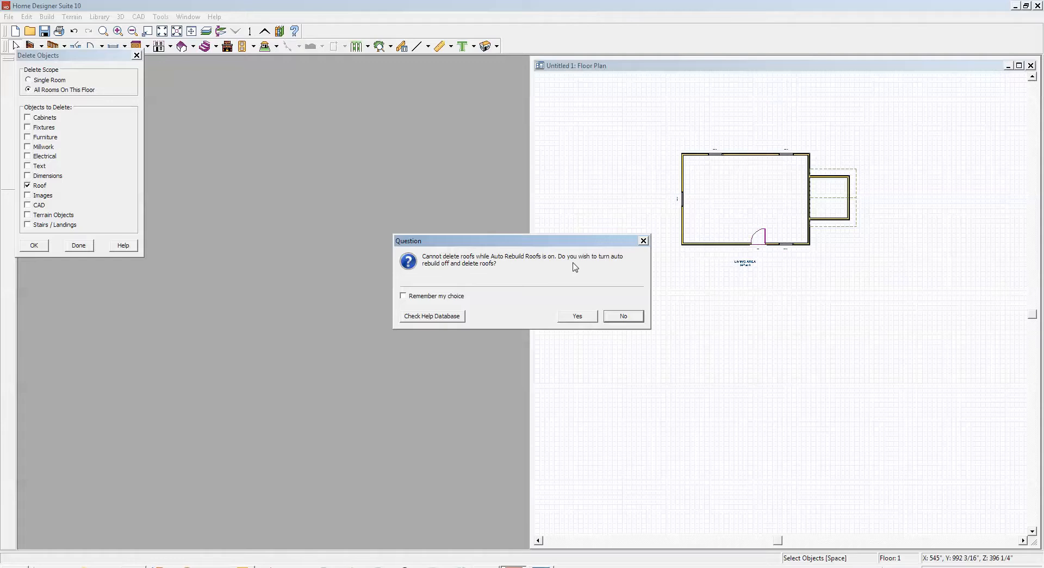
pyautogui.click(577, 316)
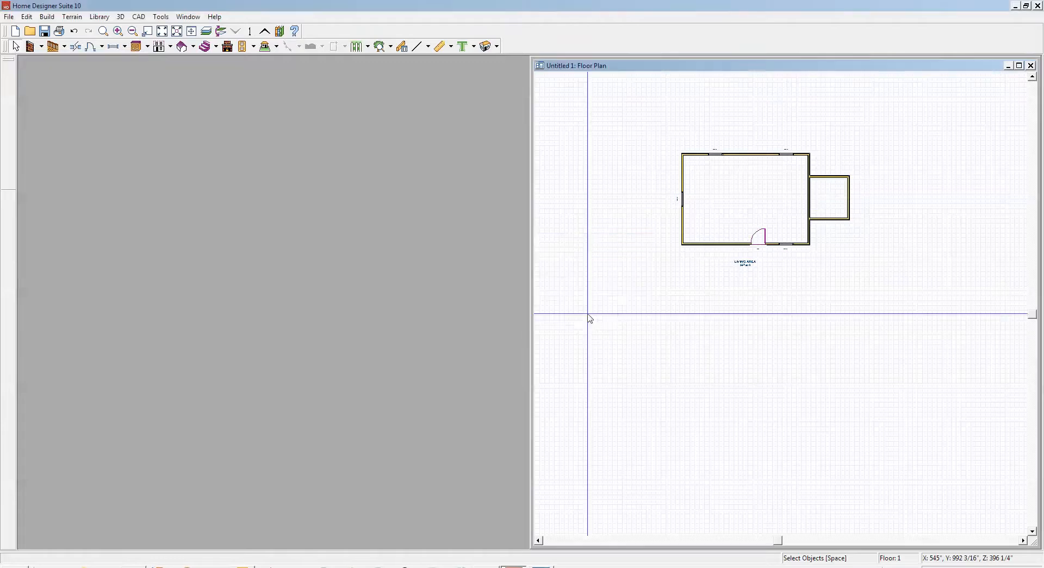
pyautogui.click(485, 47)
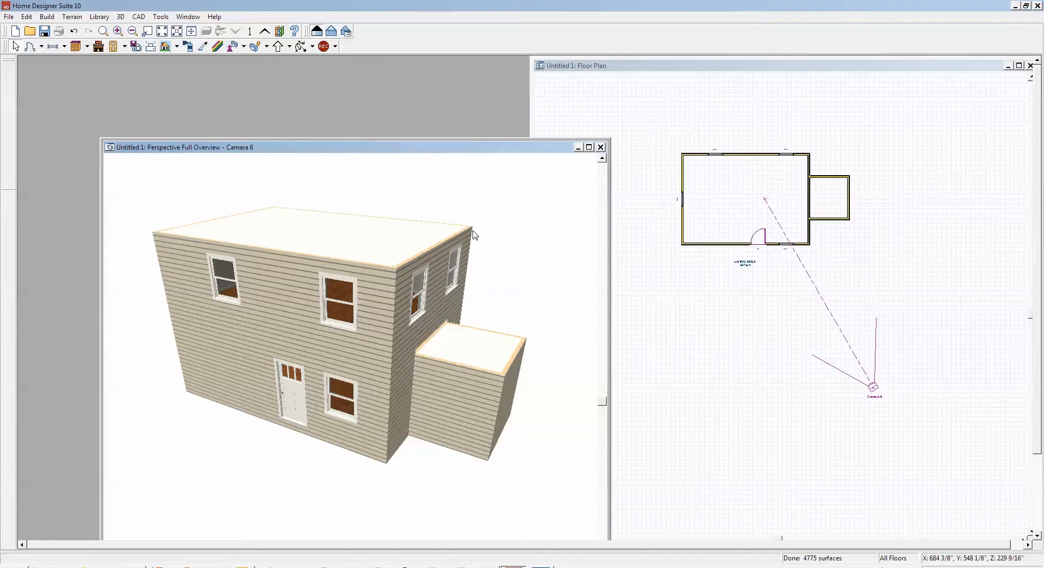
pyautogui.click(601, 147)
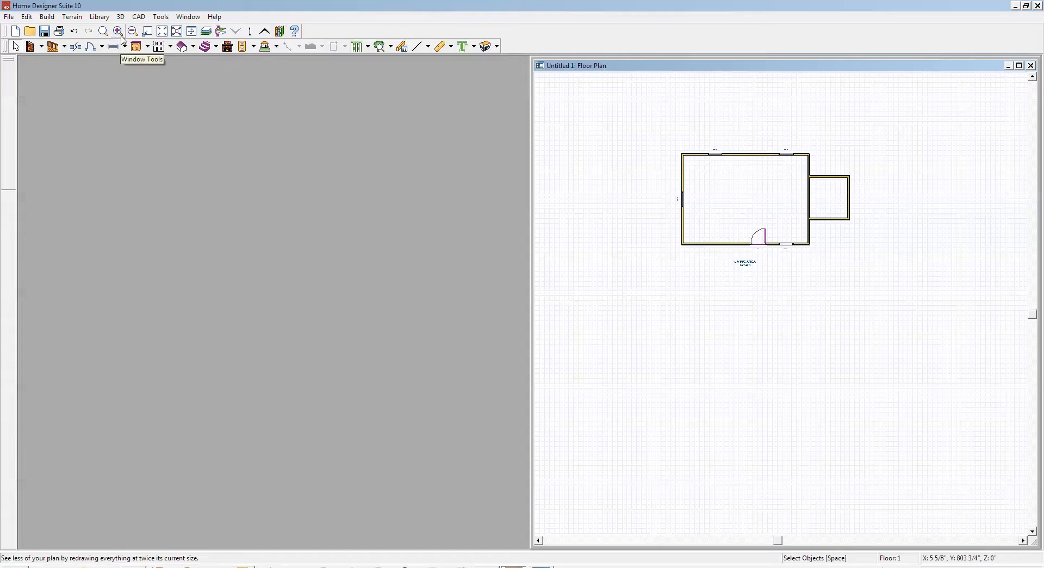
# - Rebuild the roofs with Auto Rebuild Roofs on, an 8 in 12 pitch and 18" normal and gable overhangs
pyautogui.click(193, 47)
pyautogui.click(198, 61)
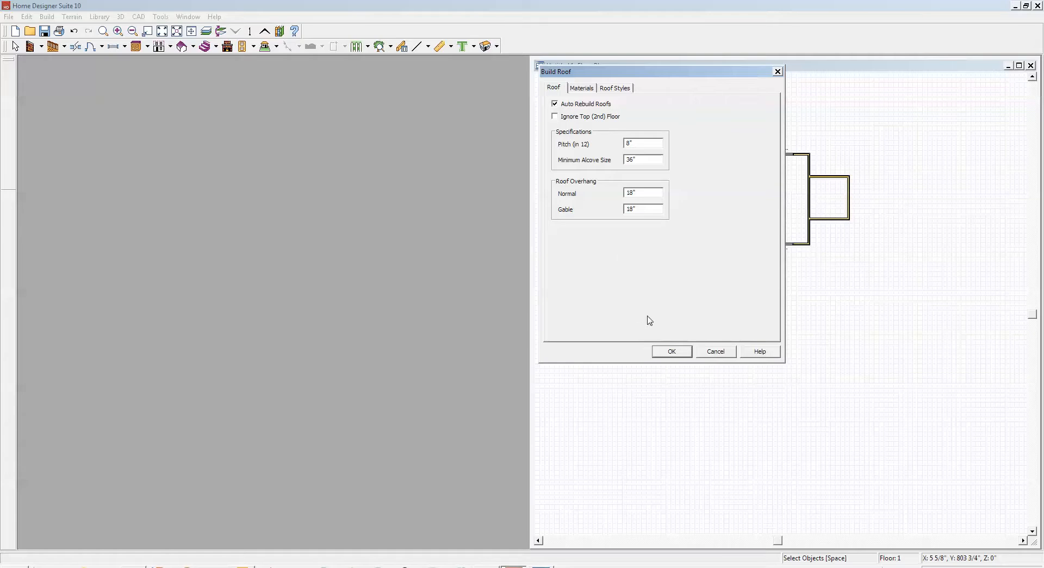
pyautogui.click(671, 350)
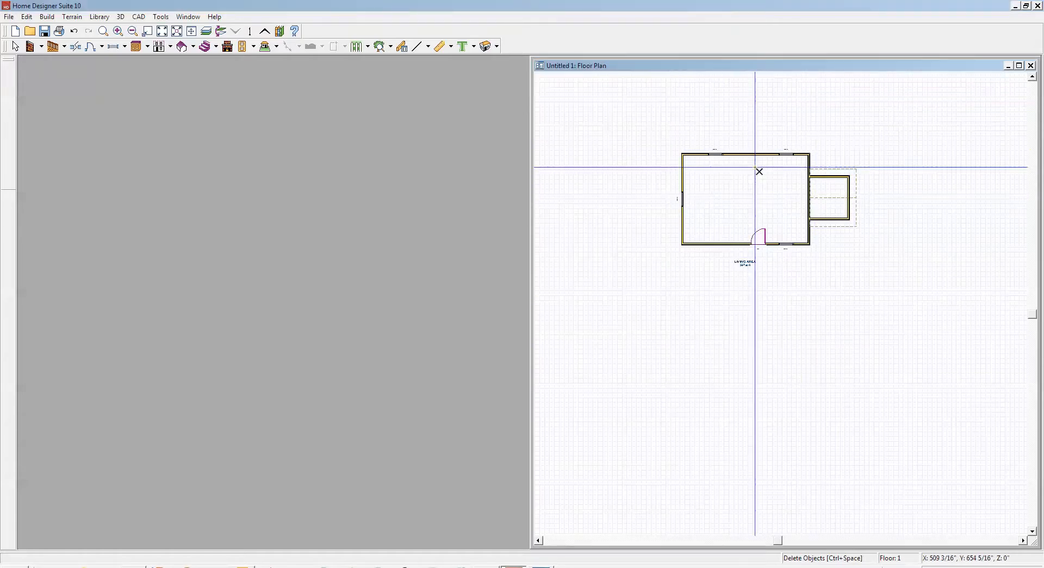
# - Create a full 3D overview of the rebuilt house, place it beside the floor plan, and return to the plan
pyautogui.click(484, 46)
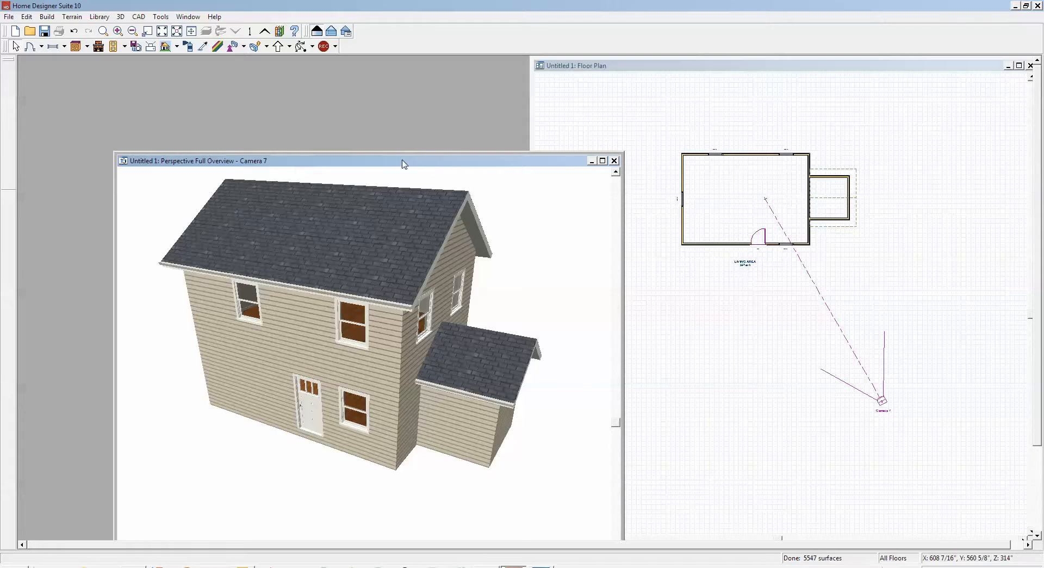
pyautogui.moveTo(403, 163); pyautogui.dragTo(311, 96)
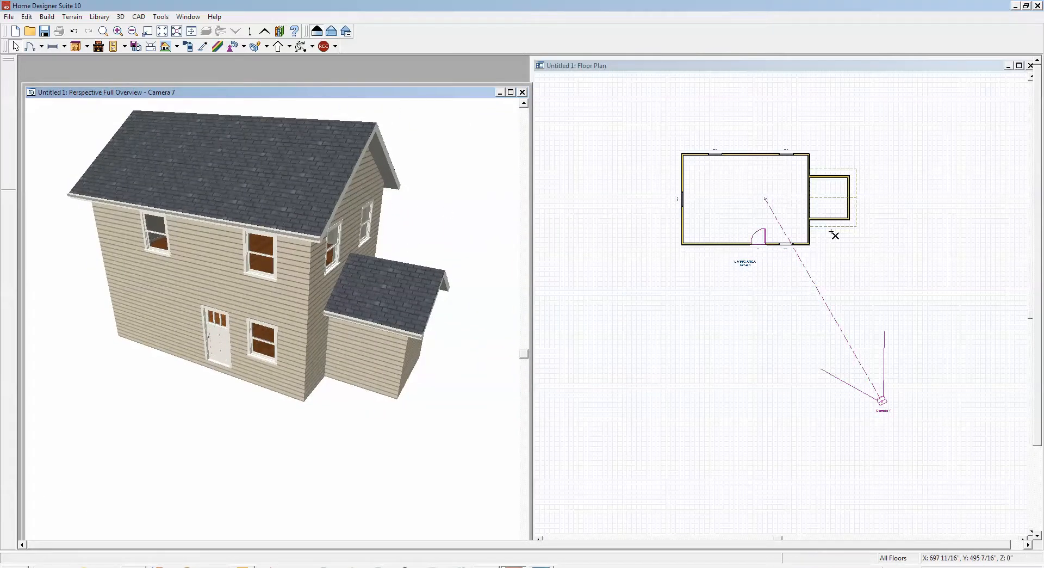
pyautogui.click(686, 66)
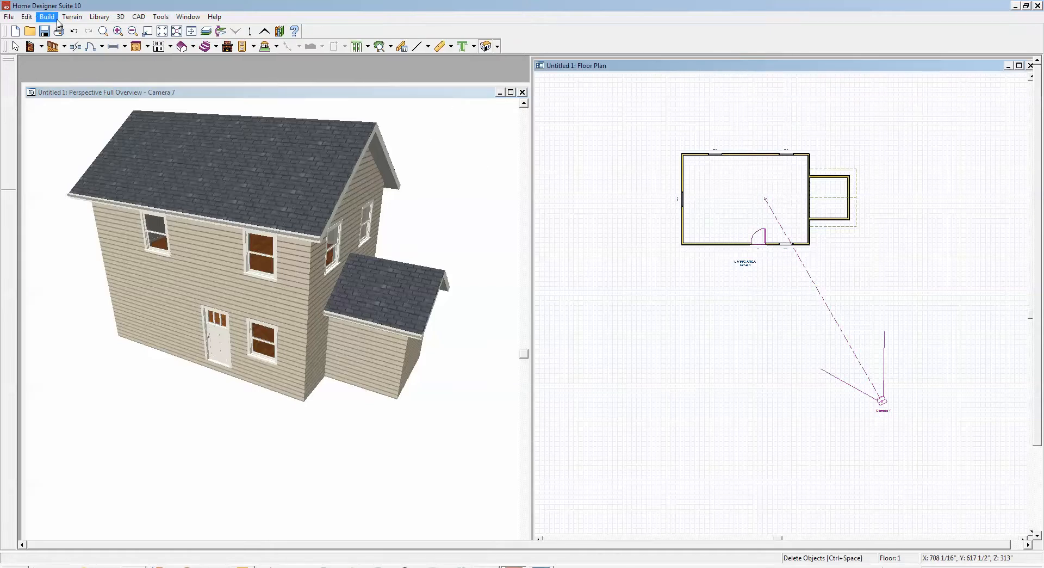
# - Delete the roofs for all rooms on this floor, turning Auto Rebuild Roofs off
pyautogui.click(33, 19)
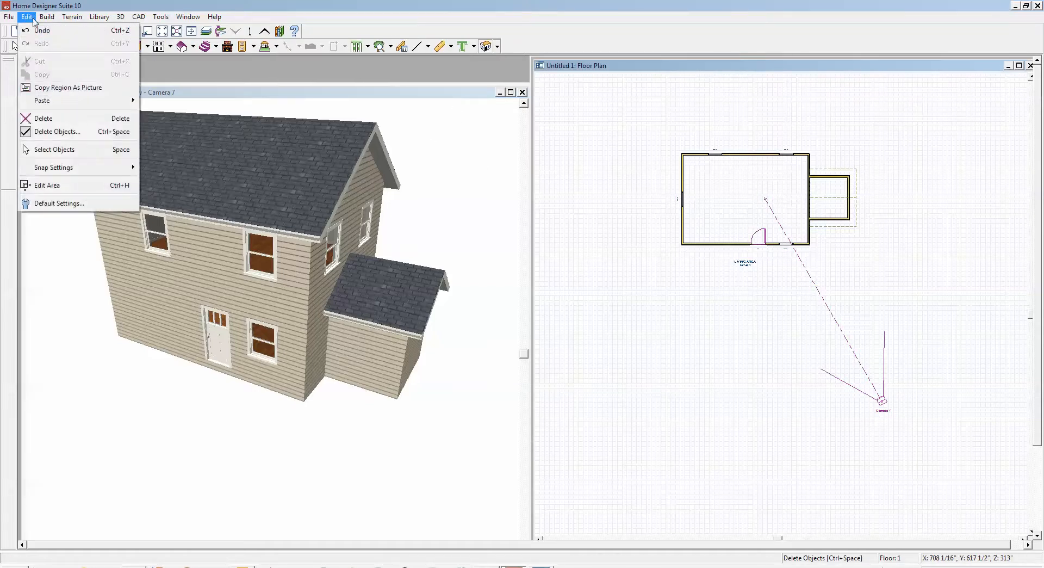
pyautogui.click(55, 132)
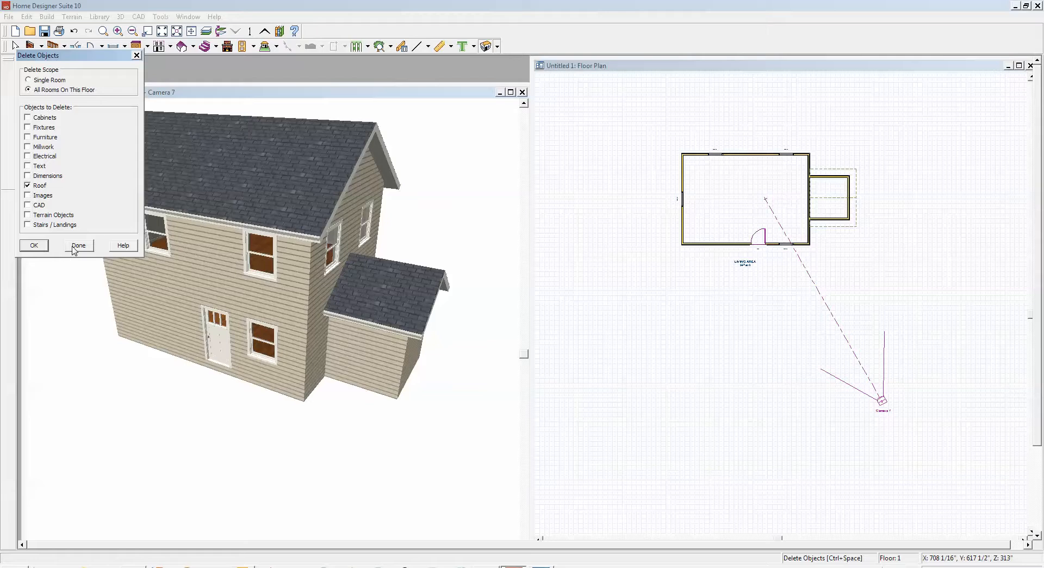
pyautogui.click(33, 245)
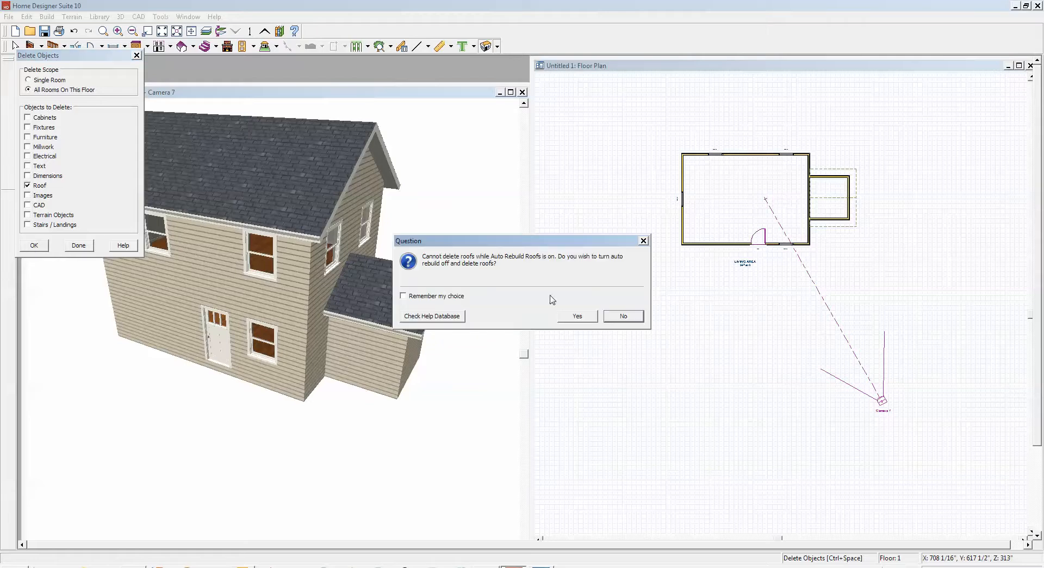
pyautogui.click(578, 316)
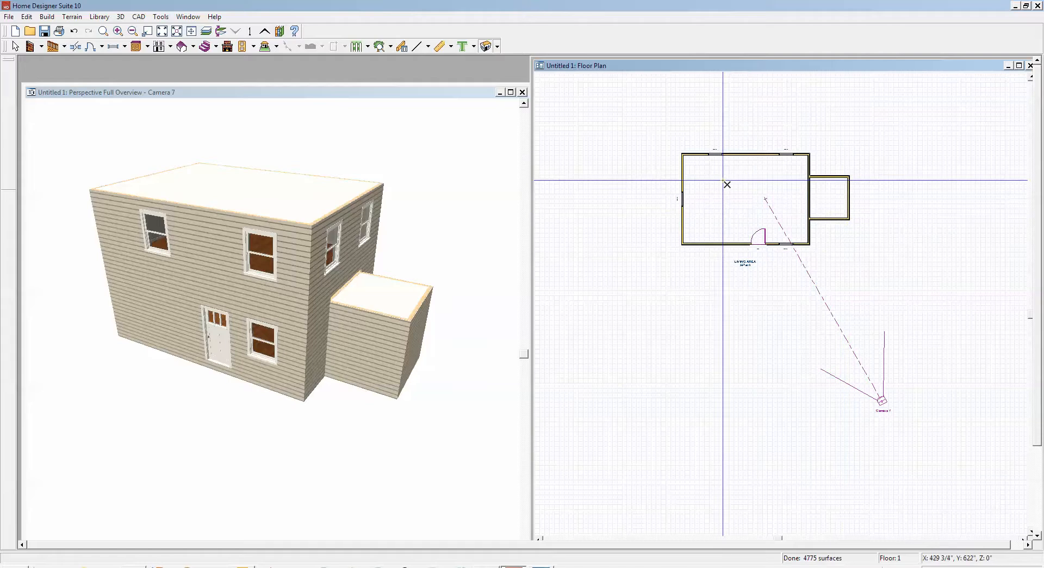
# - Go up to floor 2 in the plan and turn on the Reference Display of the floor below
pyautogui.click(265, 31)
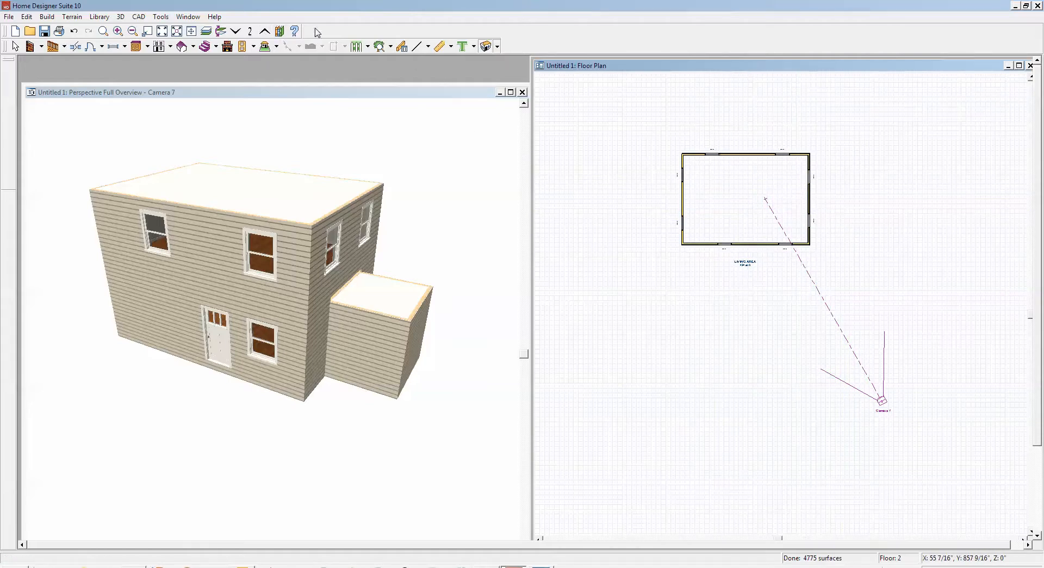
pyautogui.click(197, 18)
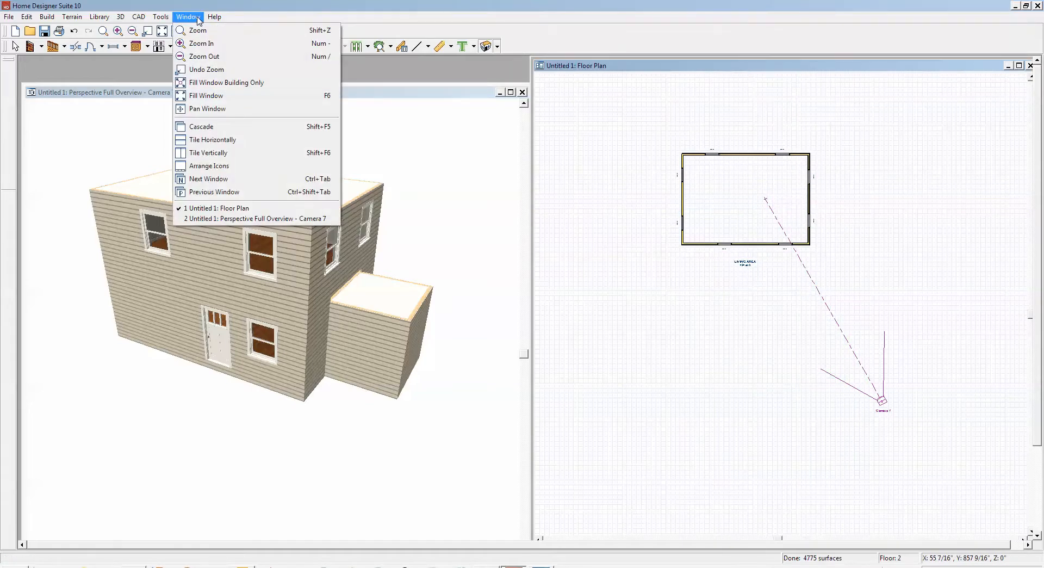
pyautogui.moveTo(161, 17)
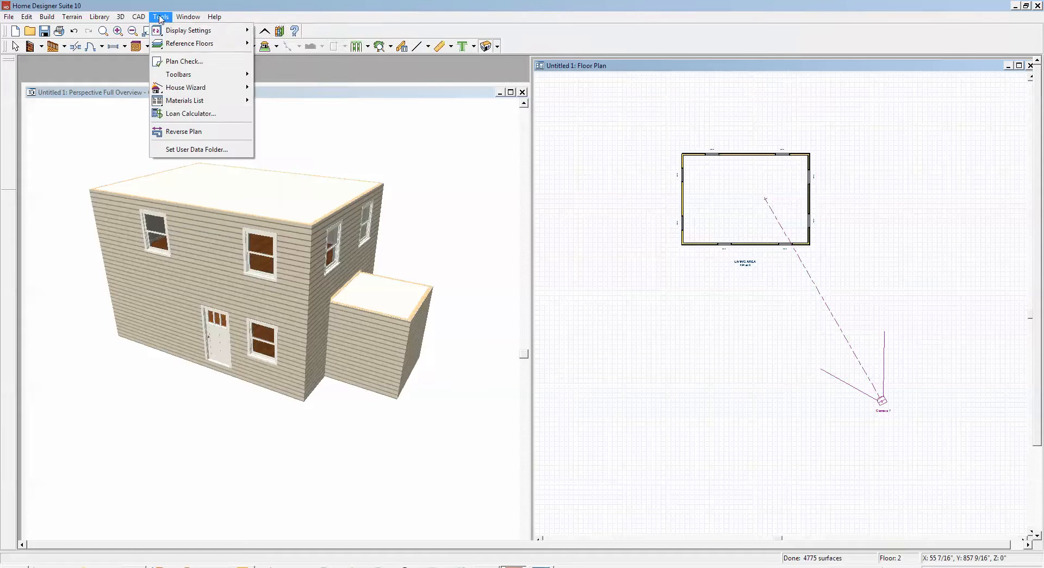
pyautogui.moveTo(213, 30)
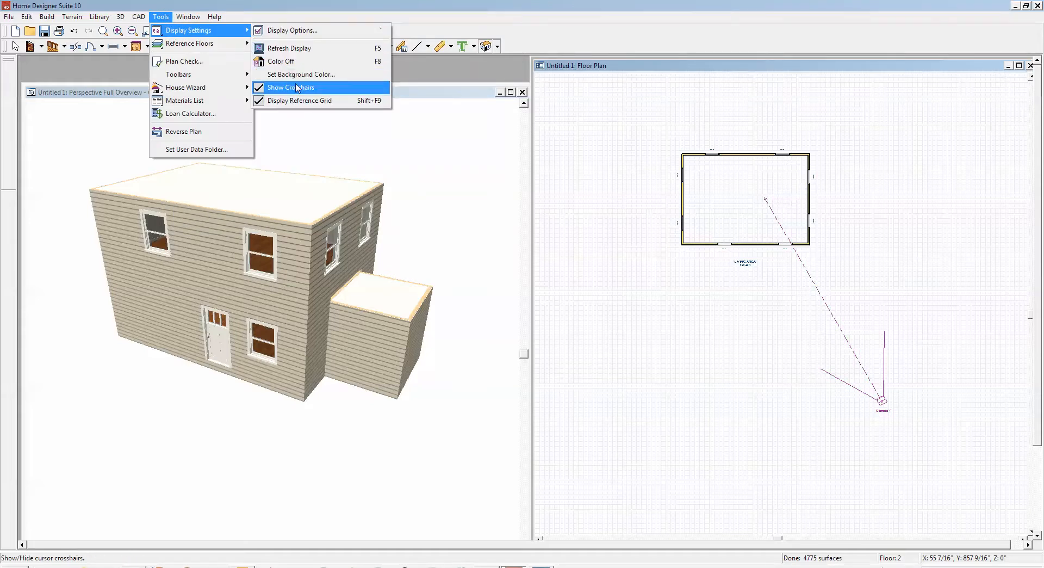
pyautogui.moveTo(232, 48)
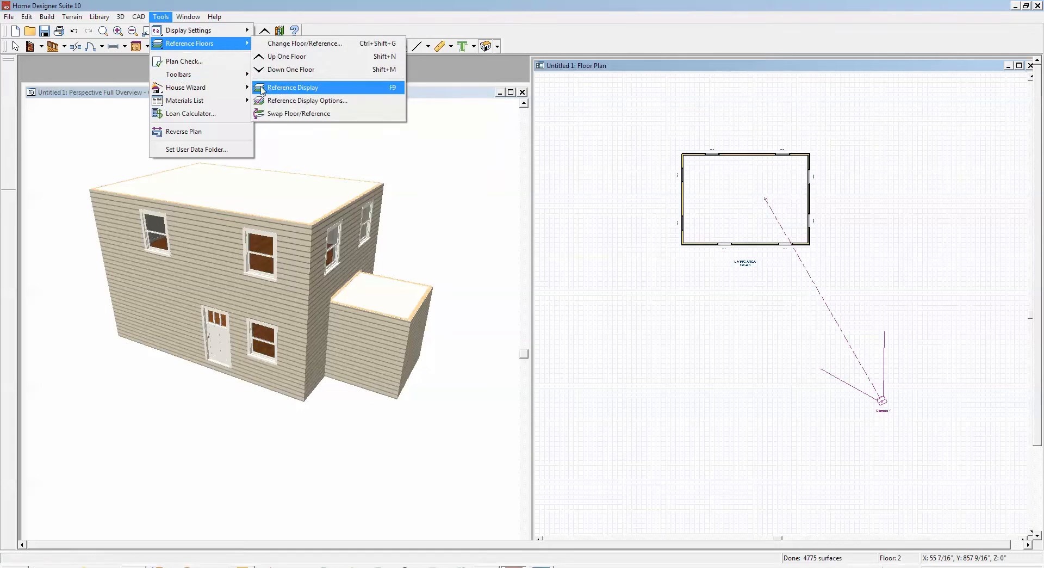
pyautogui.click(288, 93)
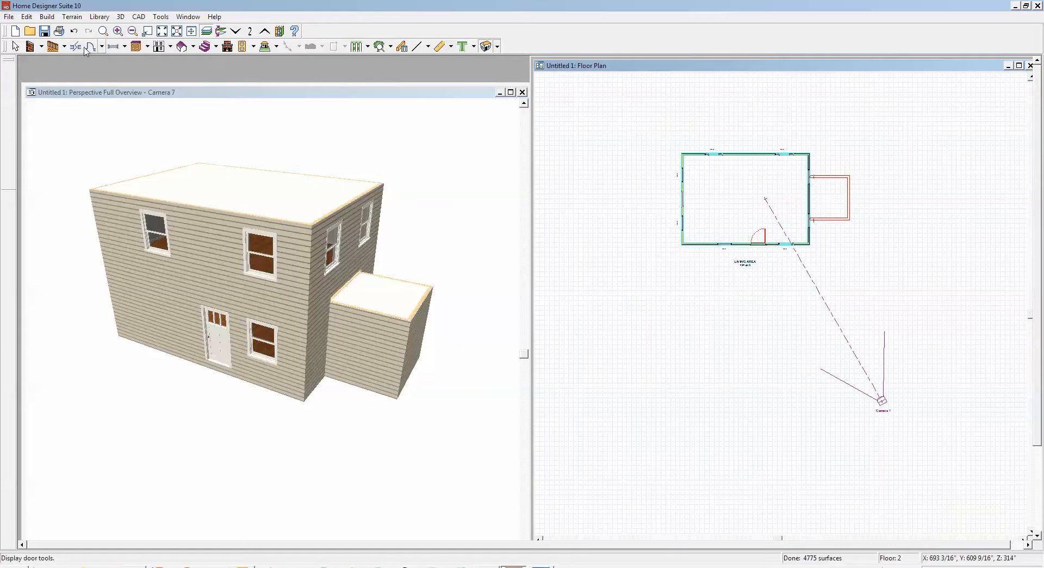
# - Draw straight exterior walls on floor 2 over the side room's outline, extending about 8'-11" out from the main house
pyautogui.click(32, 47)
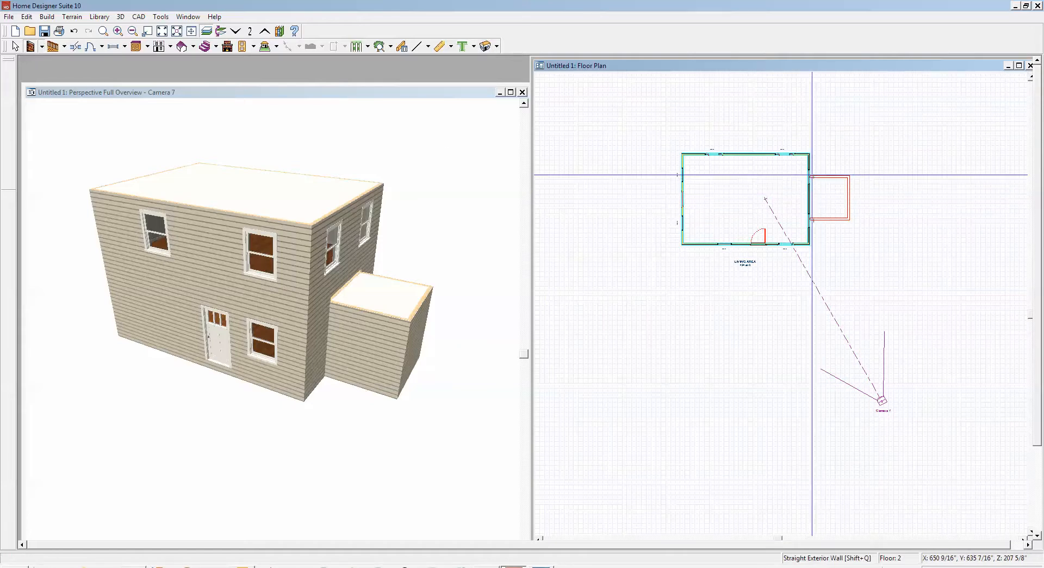
pyautogui.moveTo(810, 176)
pyautogui.mouseDown()
pyautogui.moveTo(852, 178)
pyautogui.moveTo(852, 220)
pyautogui.moveTo(810, 220)
pyautogui.mouseUp()
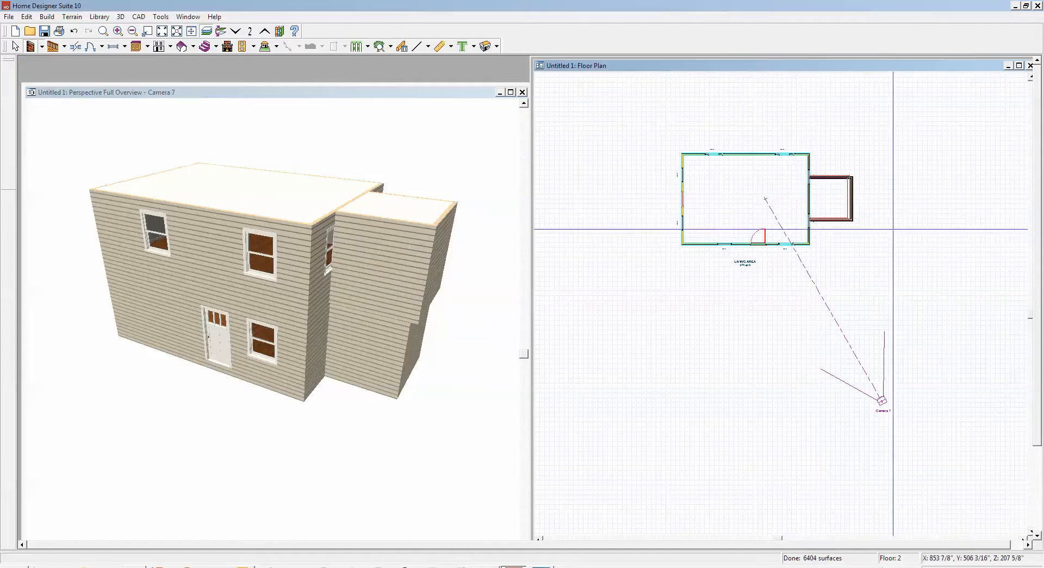
# - Align the three new floor 2 side room walls with the walls below, moving the outer wall inward before aligning it
pyautogui.scroll(5, 882, 196)
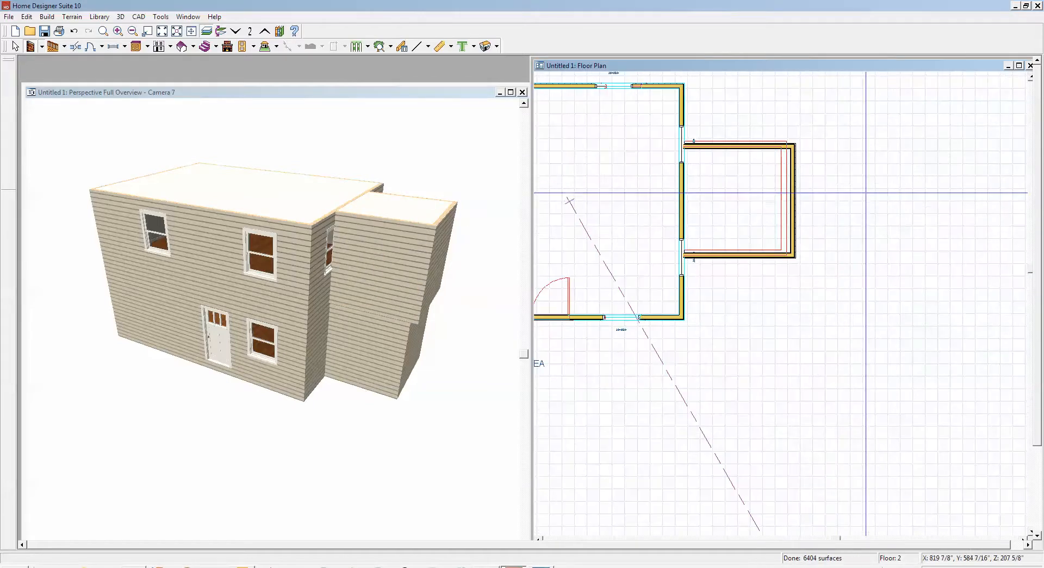
pyautogui.click(741, 256)
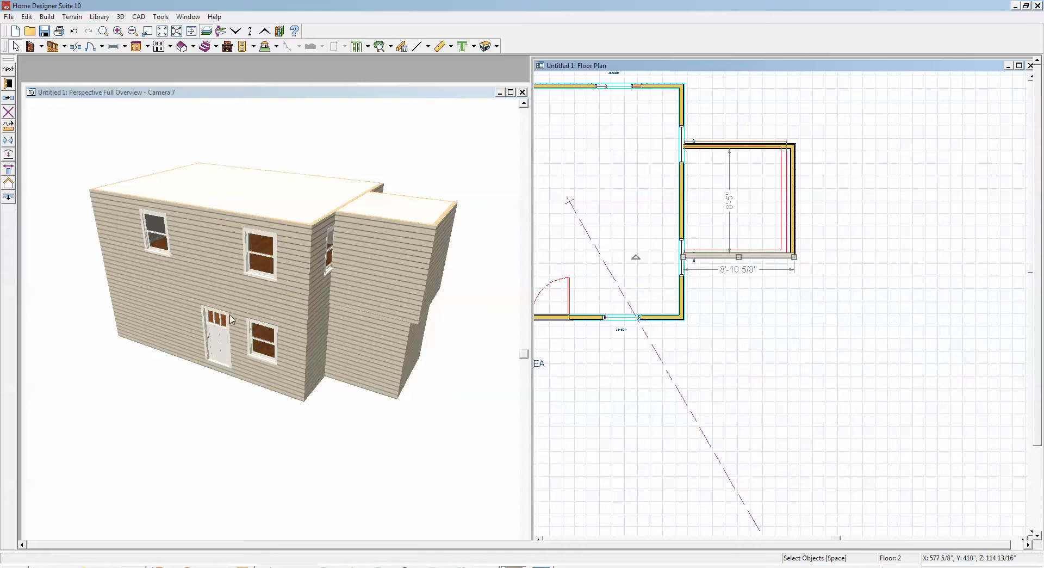
pyautogui.click(8, 199)
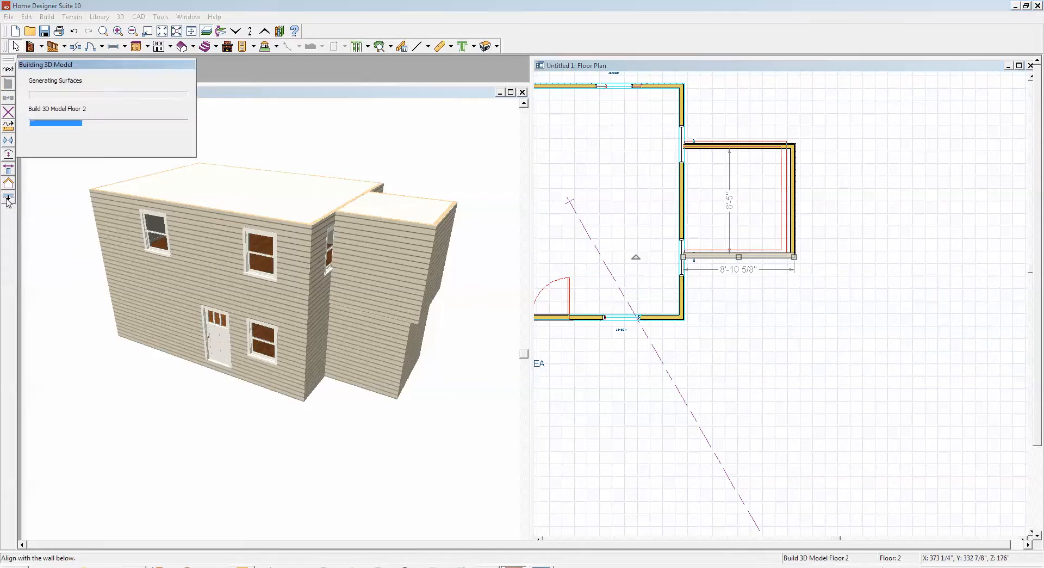
pyautogui.click(791, 209)
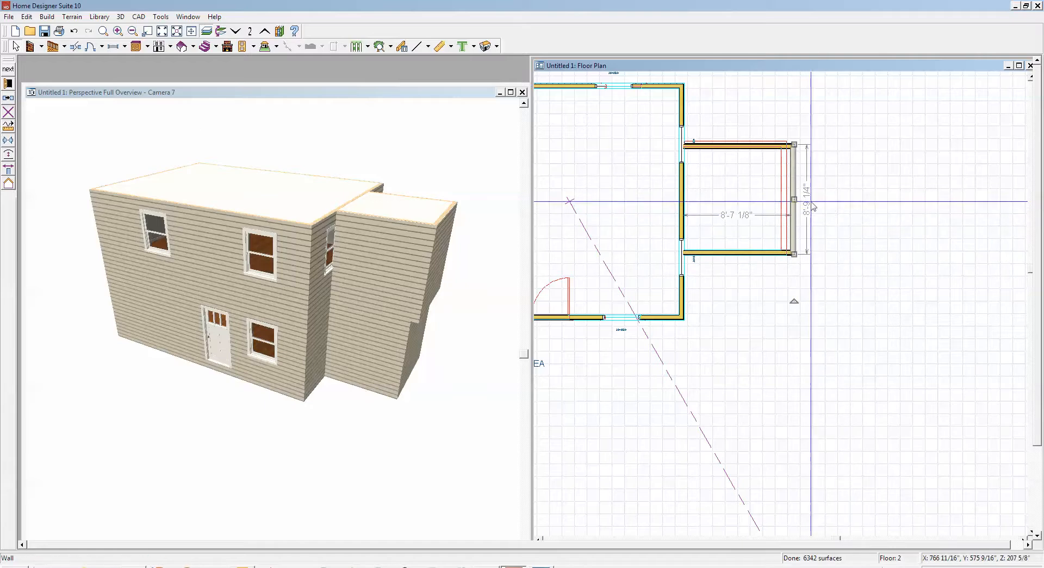
pyautogui.moveTo(793, 199); pyautogui.dragTo(787, 200)
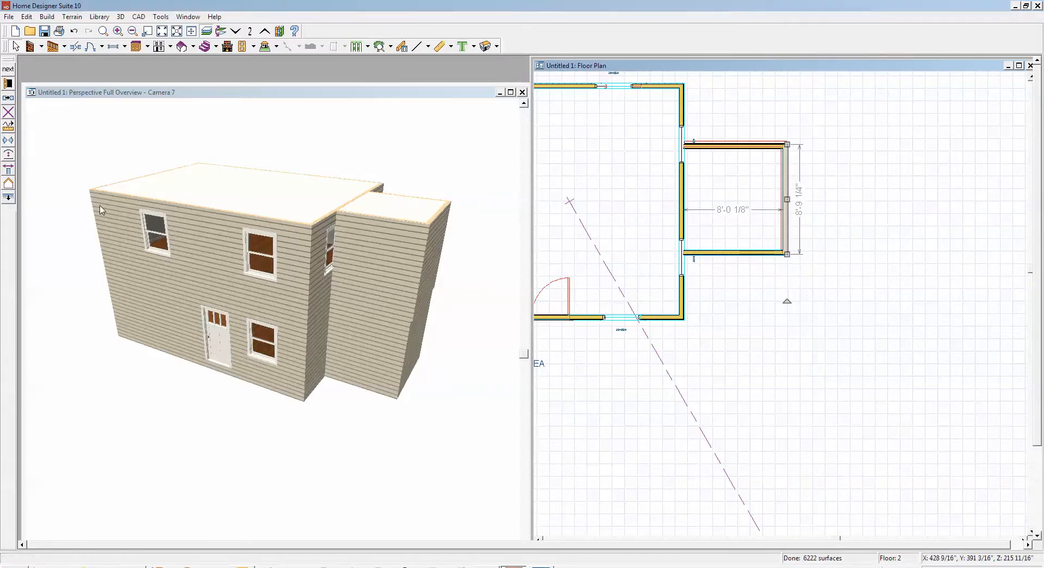
pyautogui.click(8, 198)
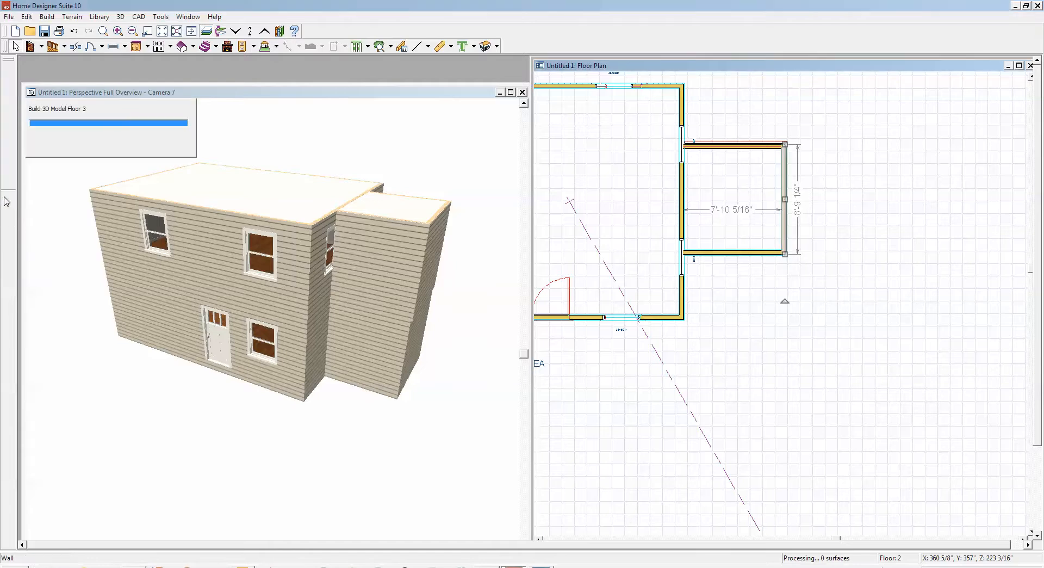
pyautogui.click(733, 146)
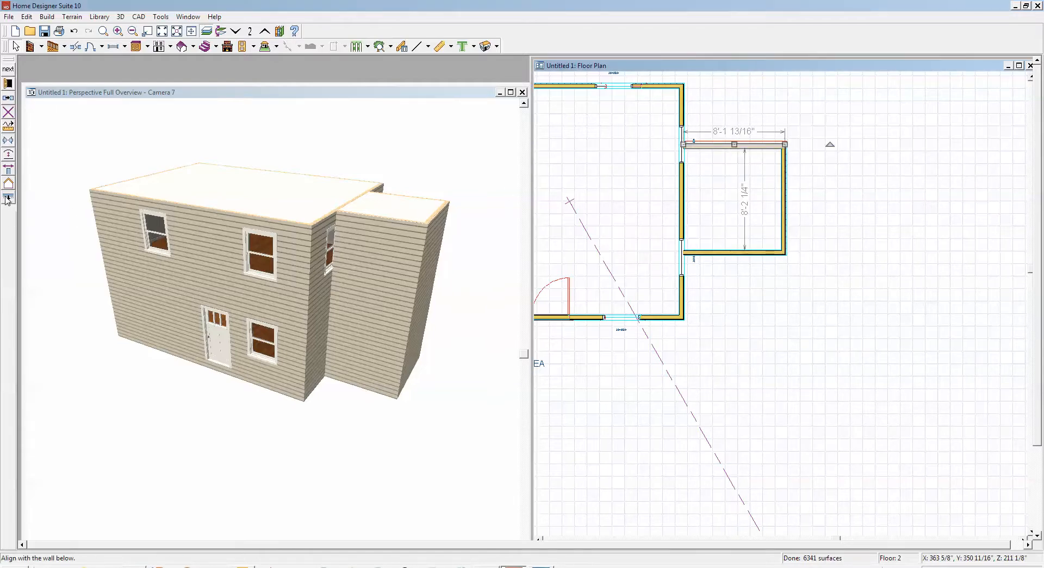
pyautogui.click(8, 197)
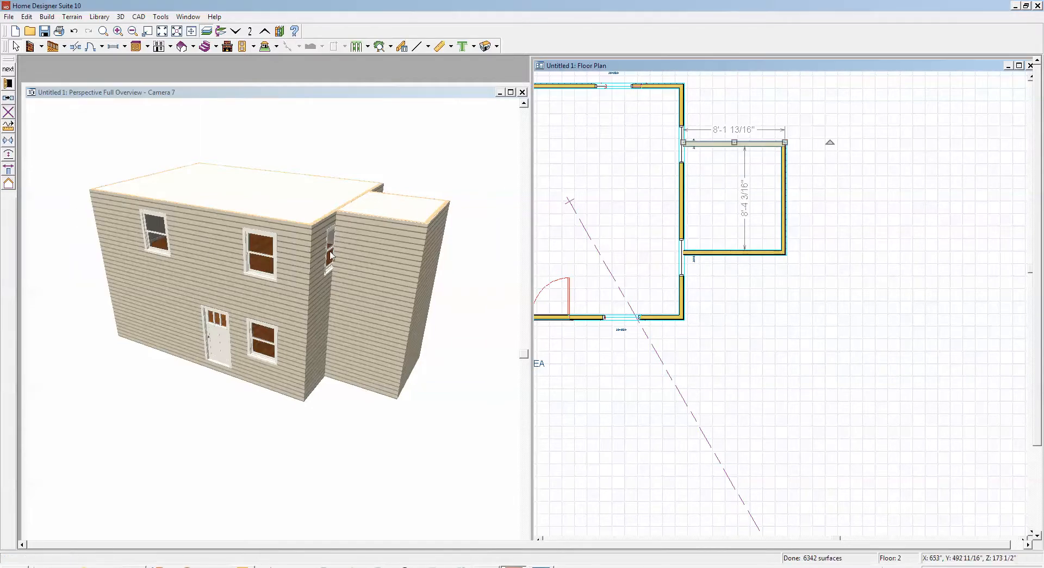
pyautogui.click(692, 178)
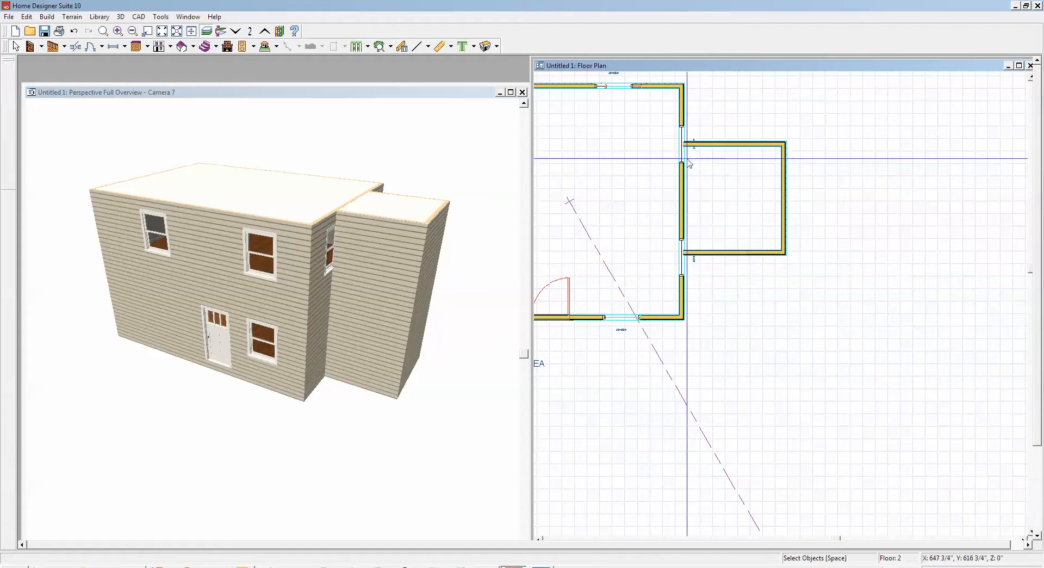
# - Move the two floor 2 windows on the shared house wall outward, clear of where the side room's walls meet it
pyautogui.click(683, 134)
pyautogui.moveTo(684, 122); pyautogui.dragTo(685, 118)
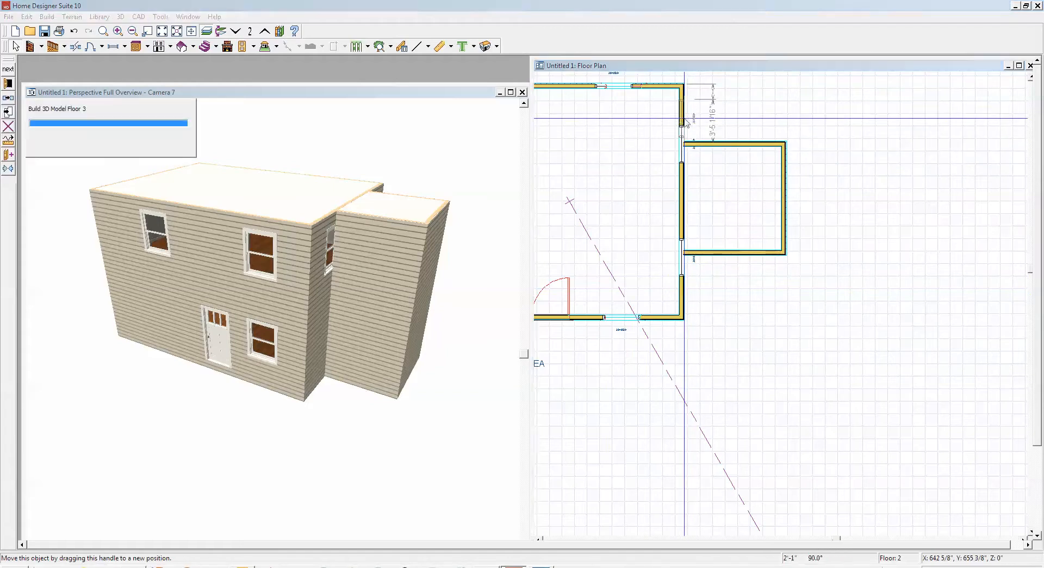
pyautogui.click(681, 259)
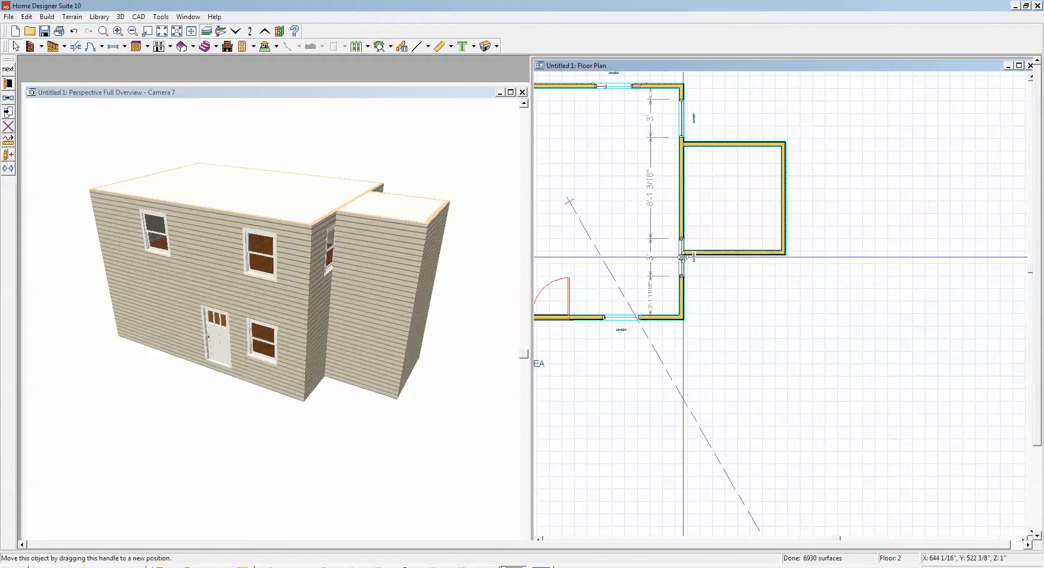
pyautogui.moveTo(682, 259); pyautogui.dragTo(682, 285)
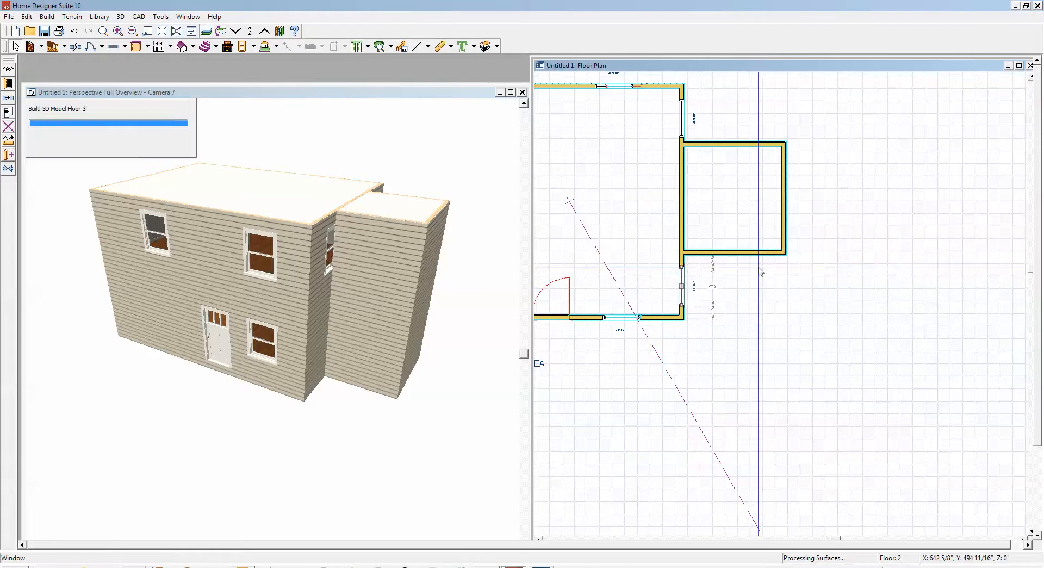
# - Make the floor 2 side room's outer wall a Full Gable Wall
pyautogui.rightClick(786, 201)
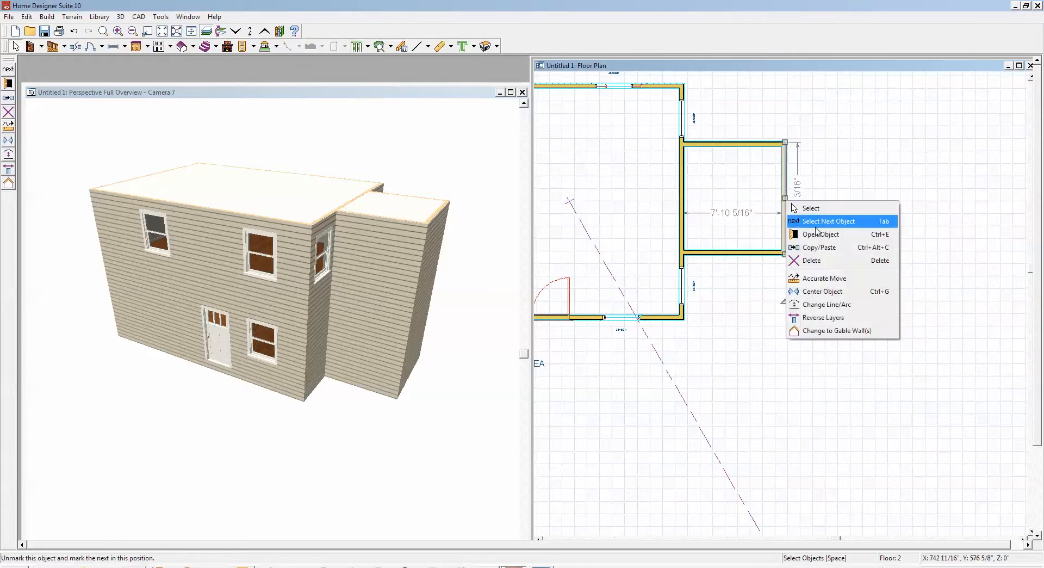
pyautogui.click(828, 241)
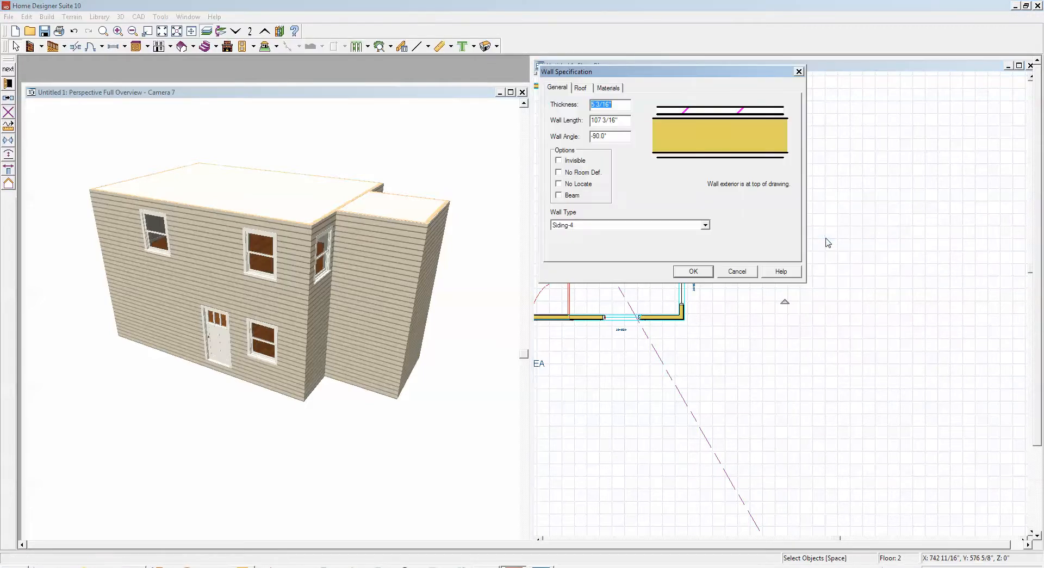
pyautogui.click(581, 88)
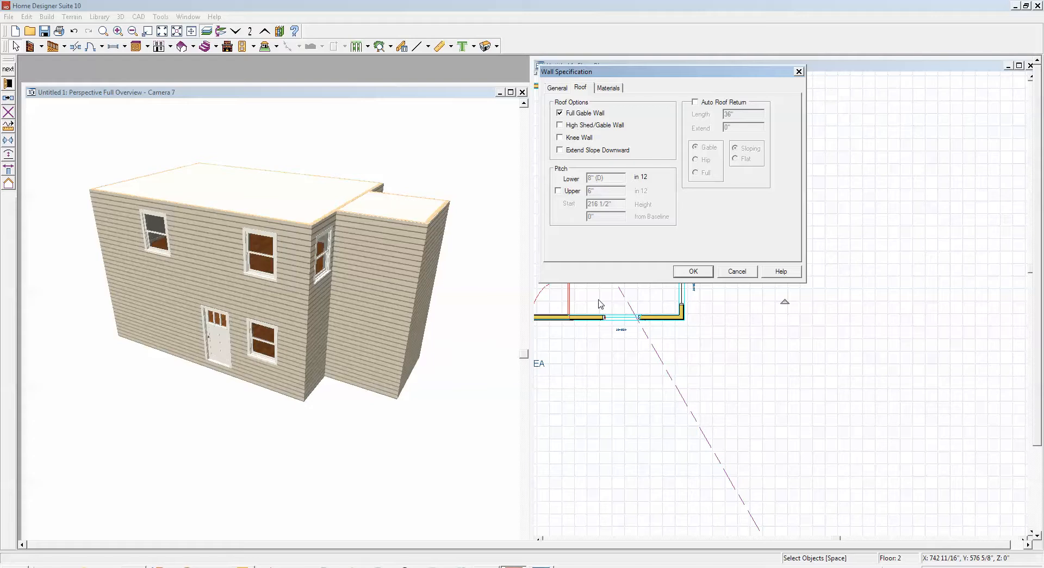
pyautogui.click(694, 271)
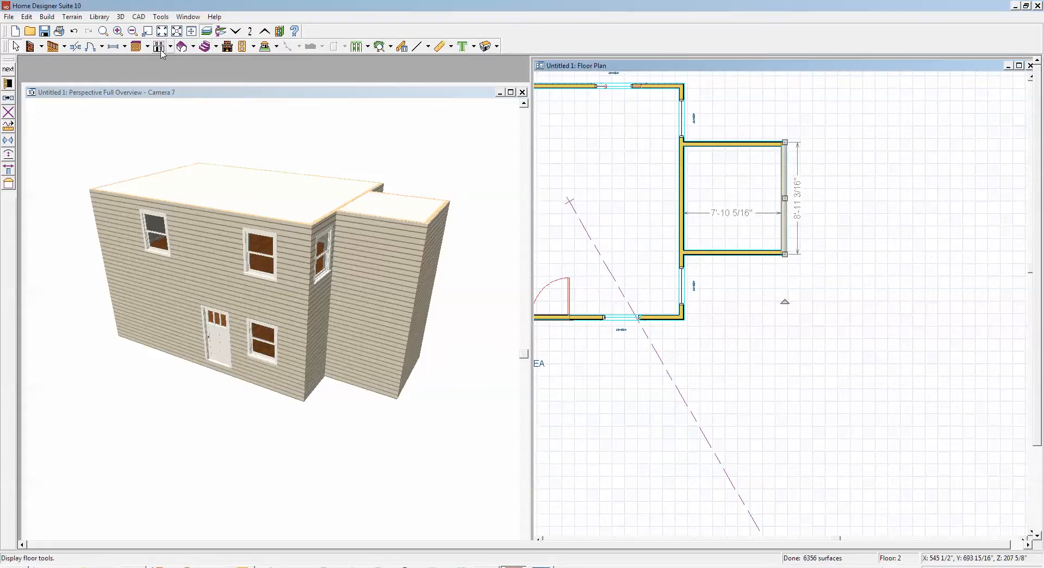
# - Place a hinged door in the wall between the main floor 2 room and the new side room
pyautogui.click(90, 46)
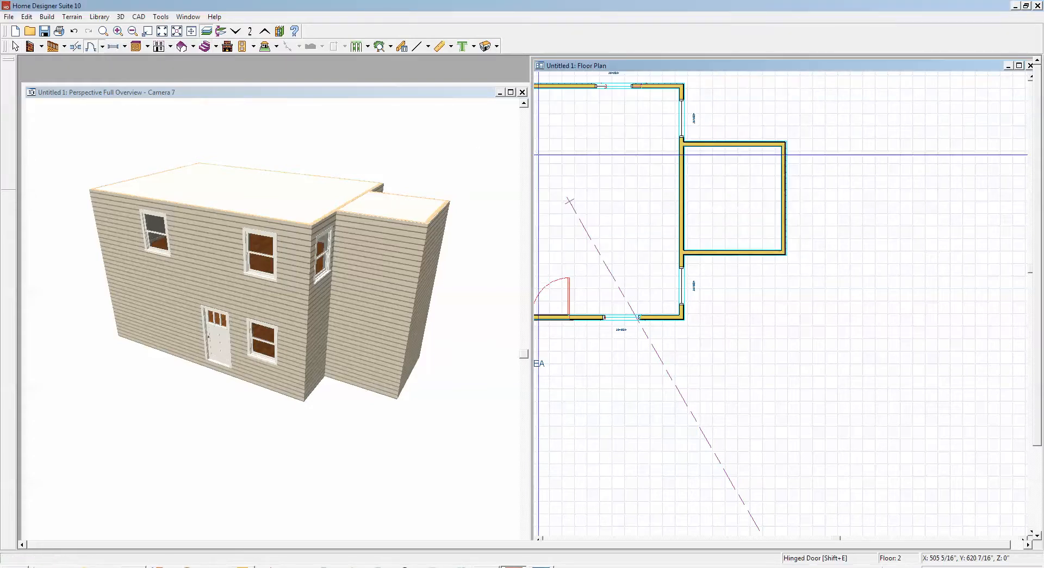
pyautogui.click(680, 187)
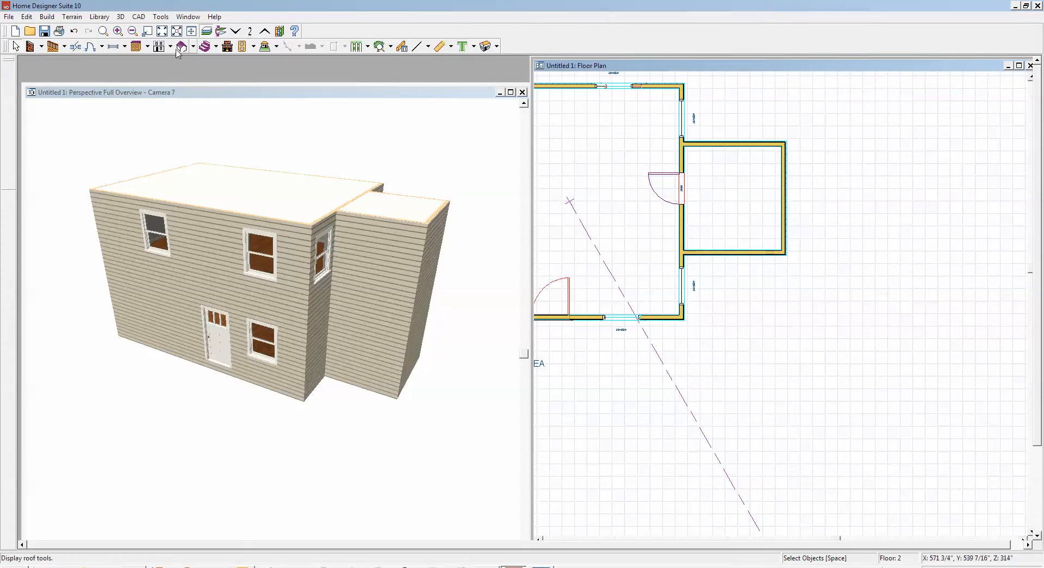
# - Build the roofs over the house and its two-storey side room with an 8 in 12 pitch and 18" normal and gable overhangs
pyautogui.click(194, 48)
pyautogui.click(201, 62)
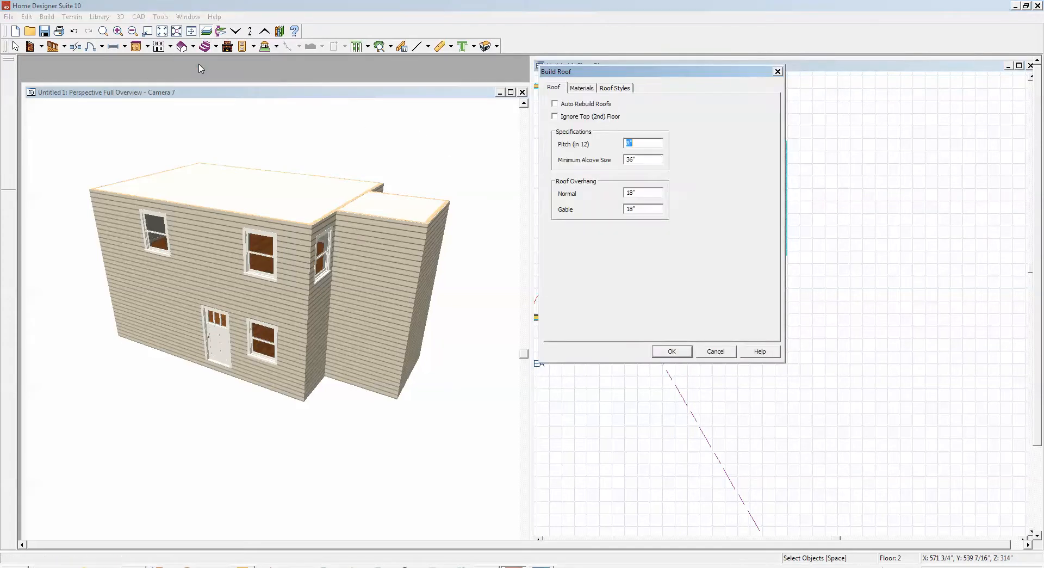
pyautogui.click(671, 353)
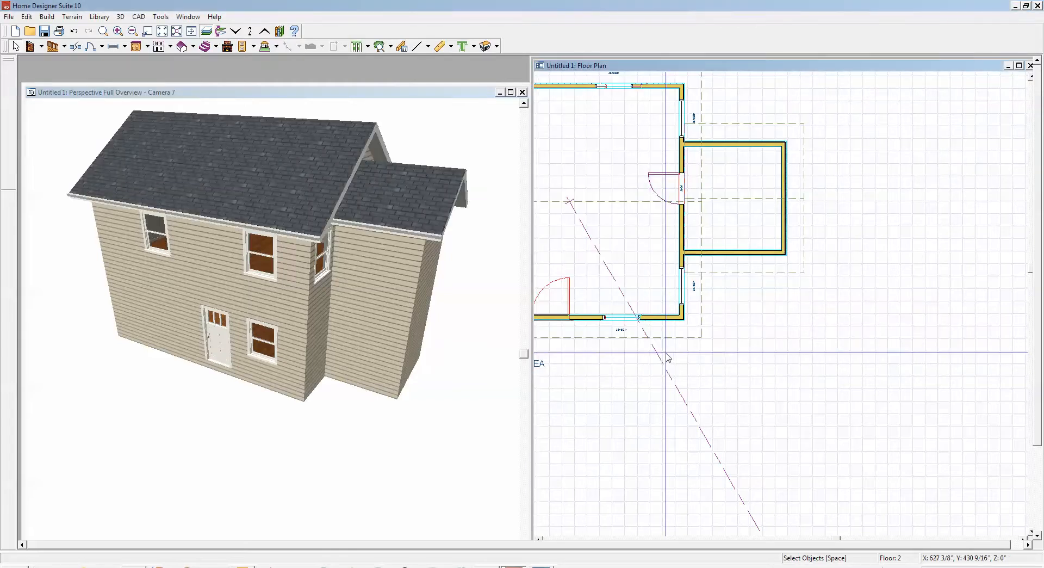